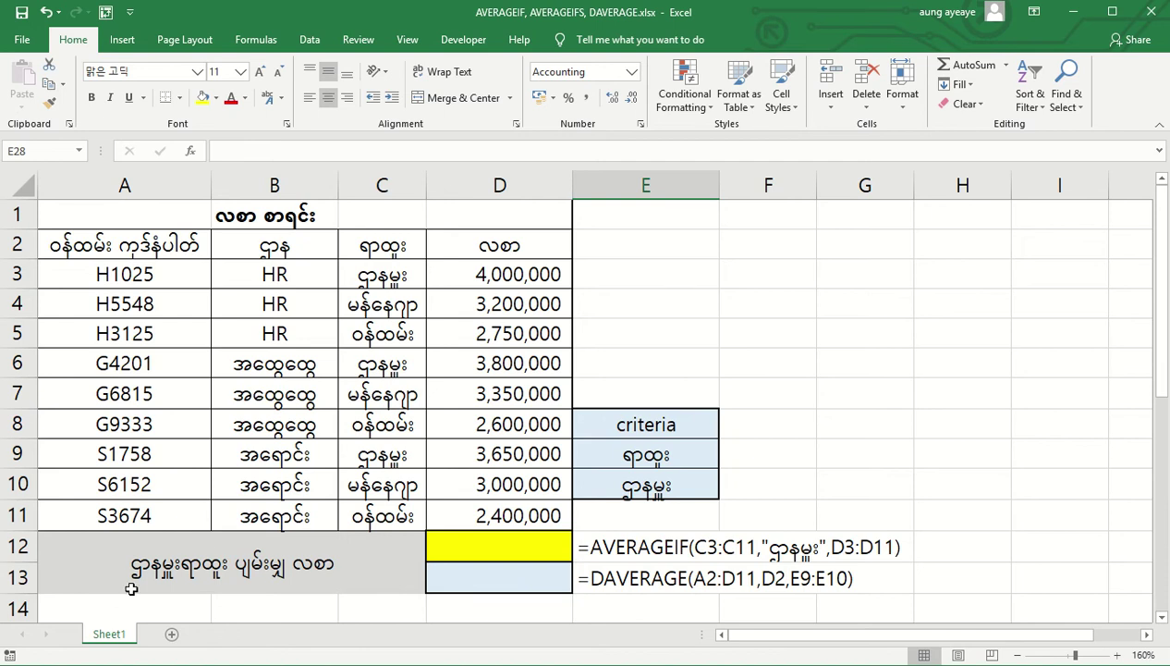
Step: Review the ဌာနမှူး entries in column C and the sample AVERAGEIF note, then pick result cell D12
click(372, 242)
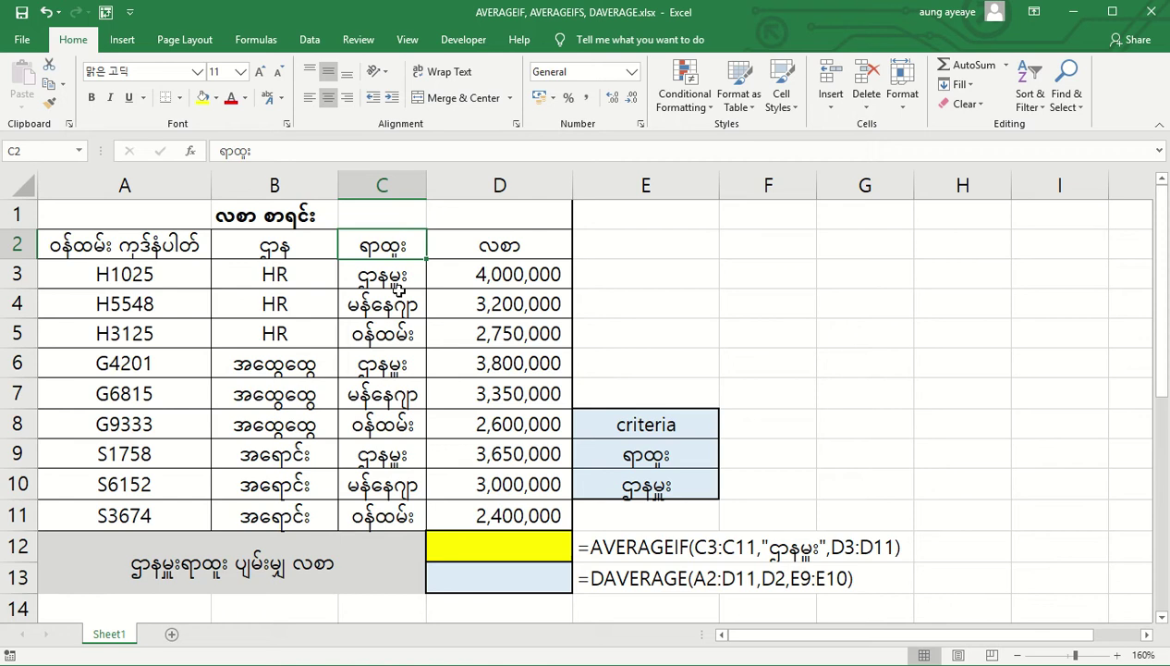
click(392, 275)
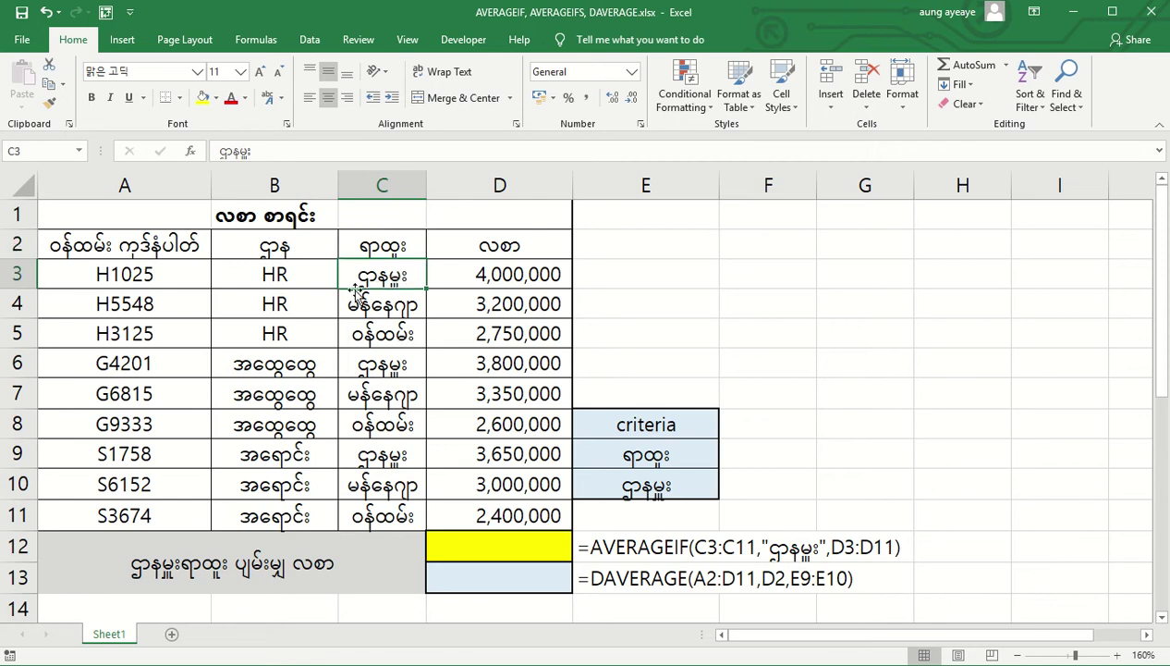
click(396, 364)
click(395, 454)
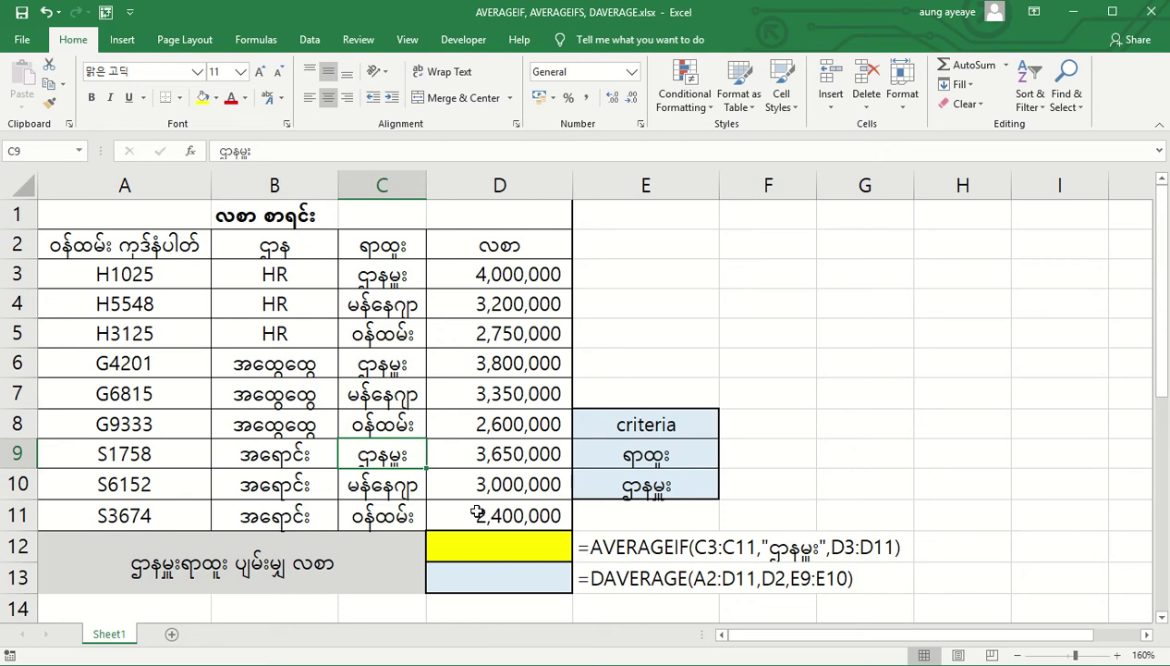
click(605, 547)
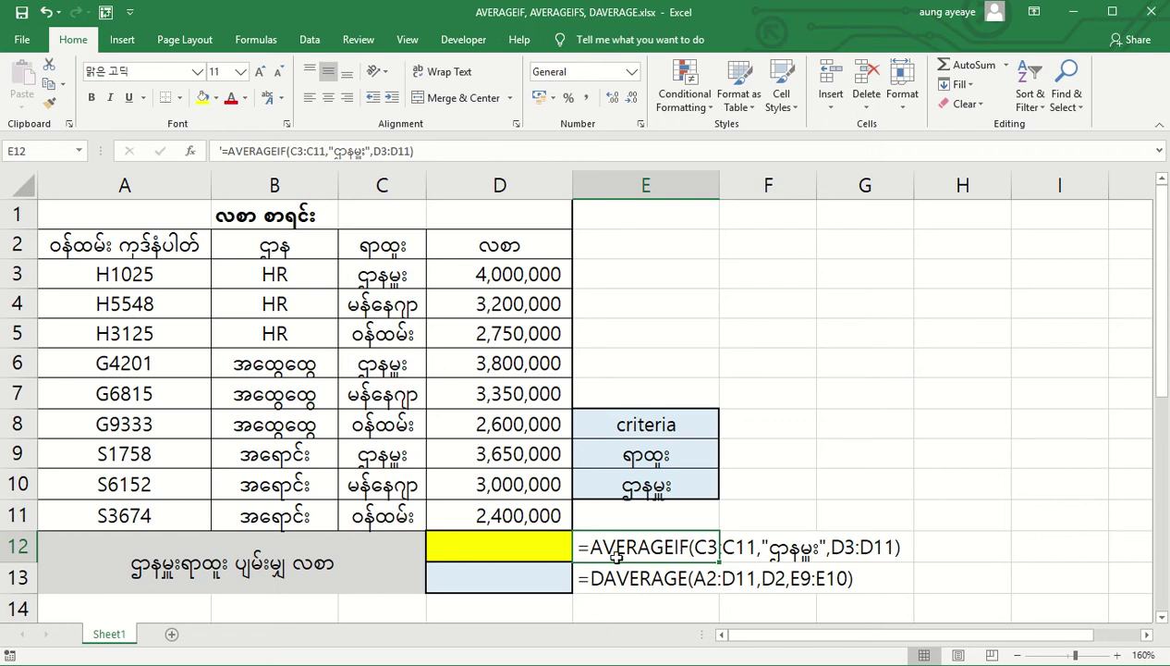
click(484, 555)
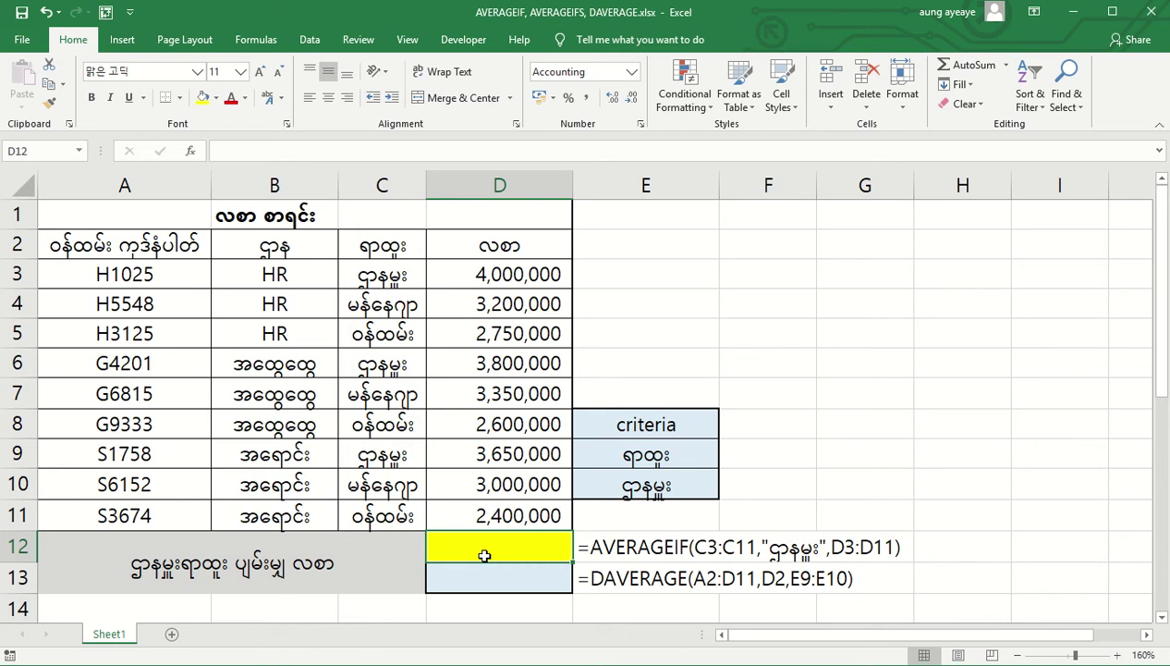
Step: Enter =AVERAGEIF(C3:C11,"ဌာနမှူး",D3:D11) in D12, giving 3,816,667
text(=)
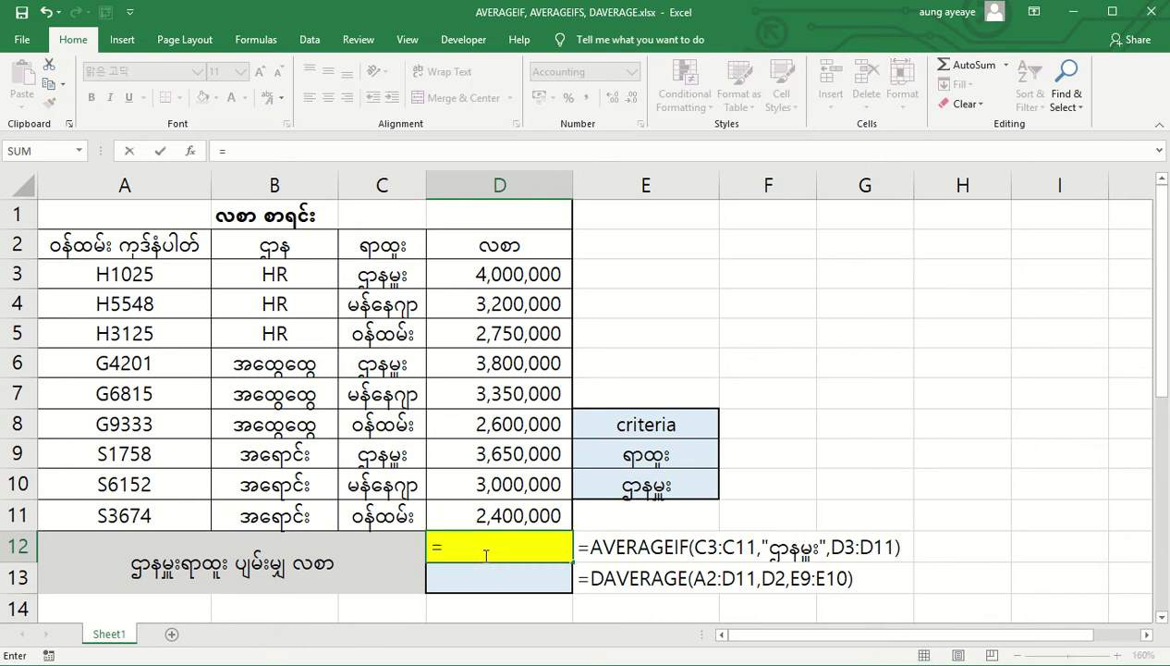
text(aver)
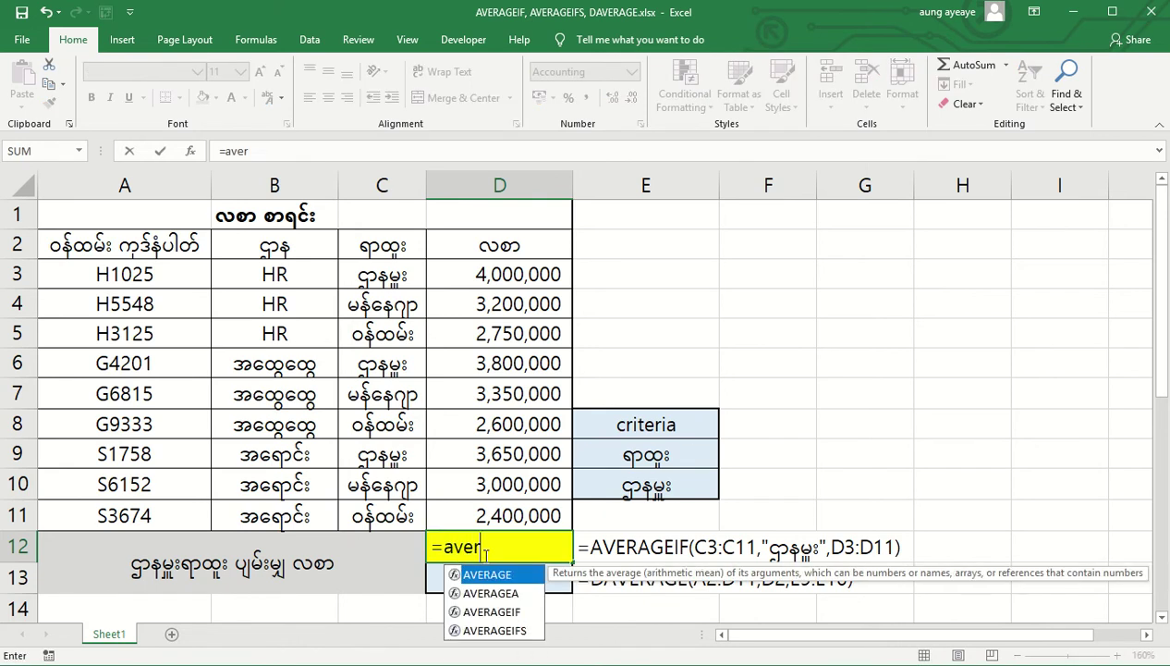
text(ageif)
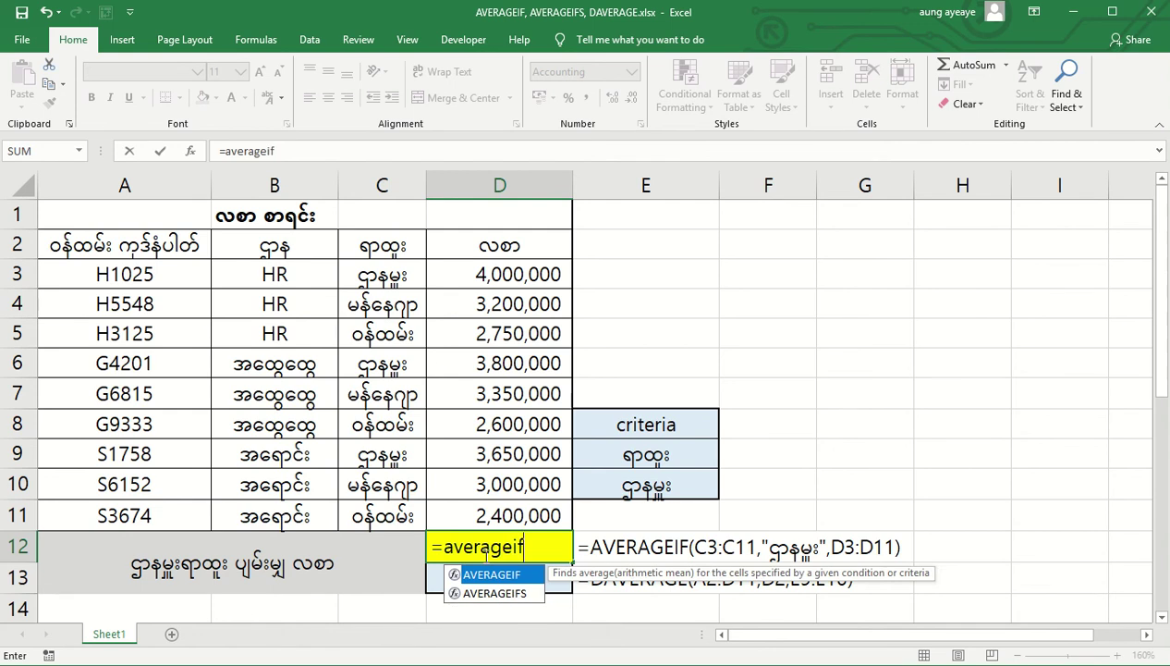
text(()
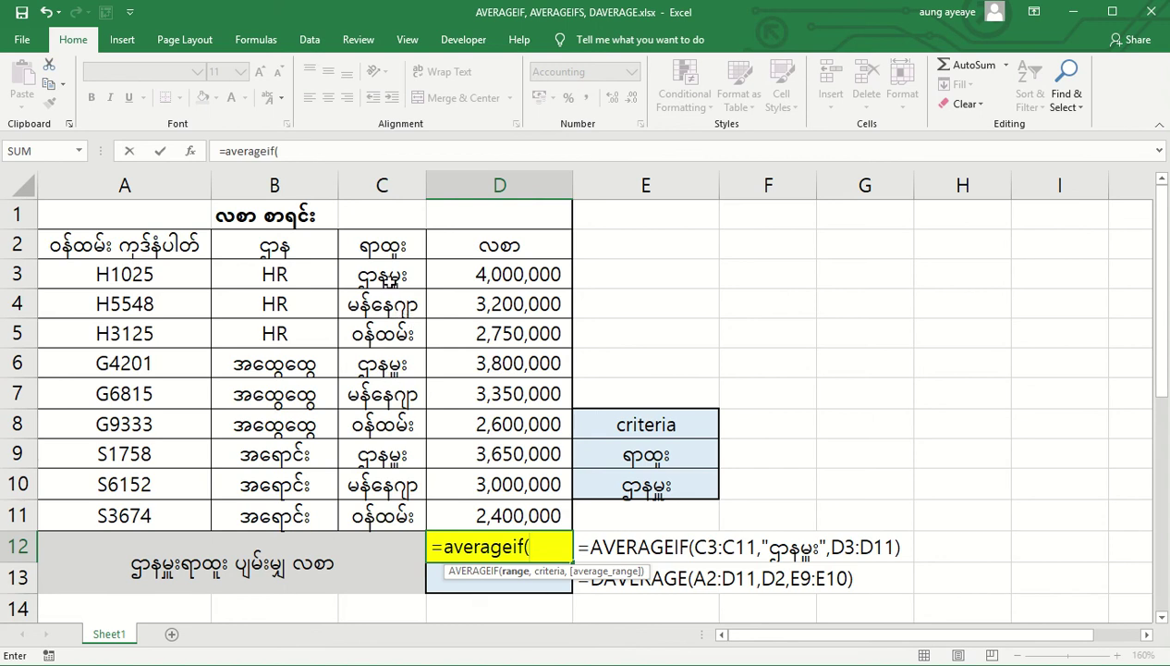
mouse_move(381, 271)
mouse_down()
mouse_move(393, 317)
mouse_move(387, 514)
mouse_up()
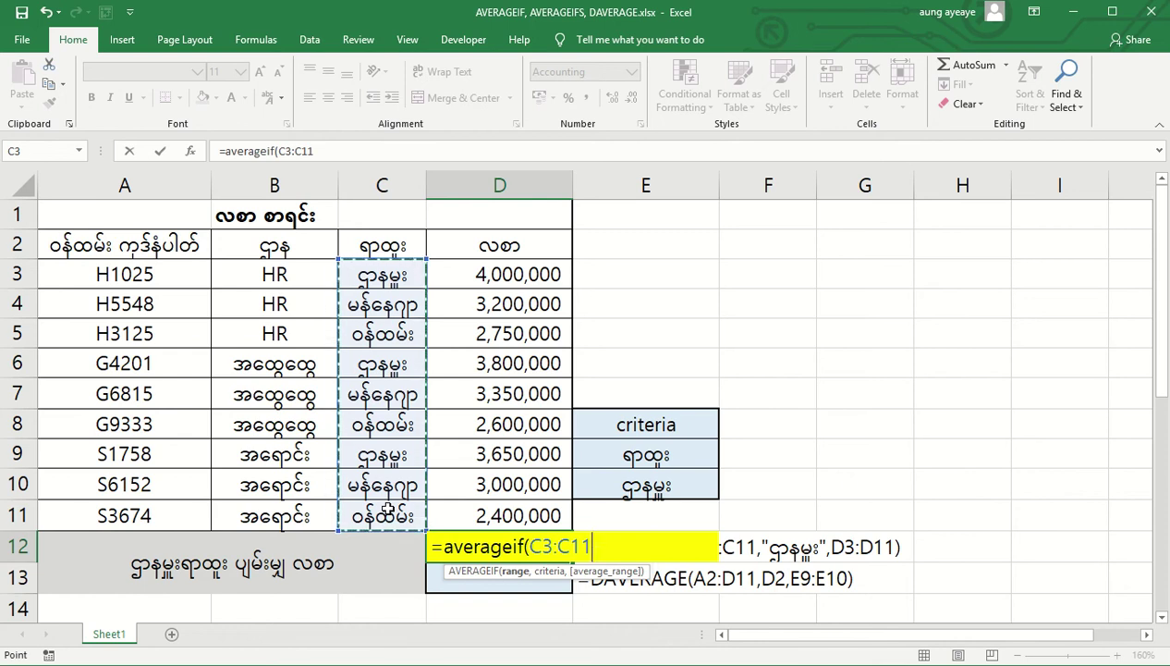
text(,)
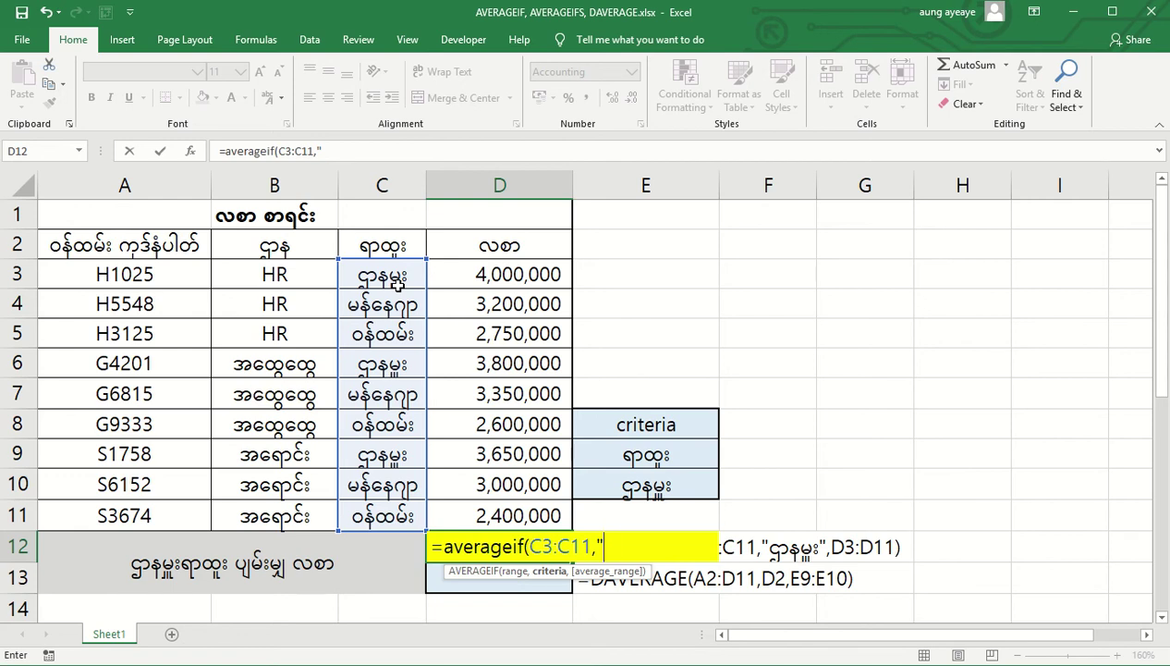
text(ဌာနမှ)
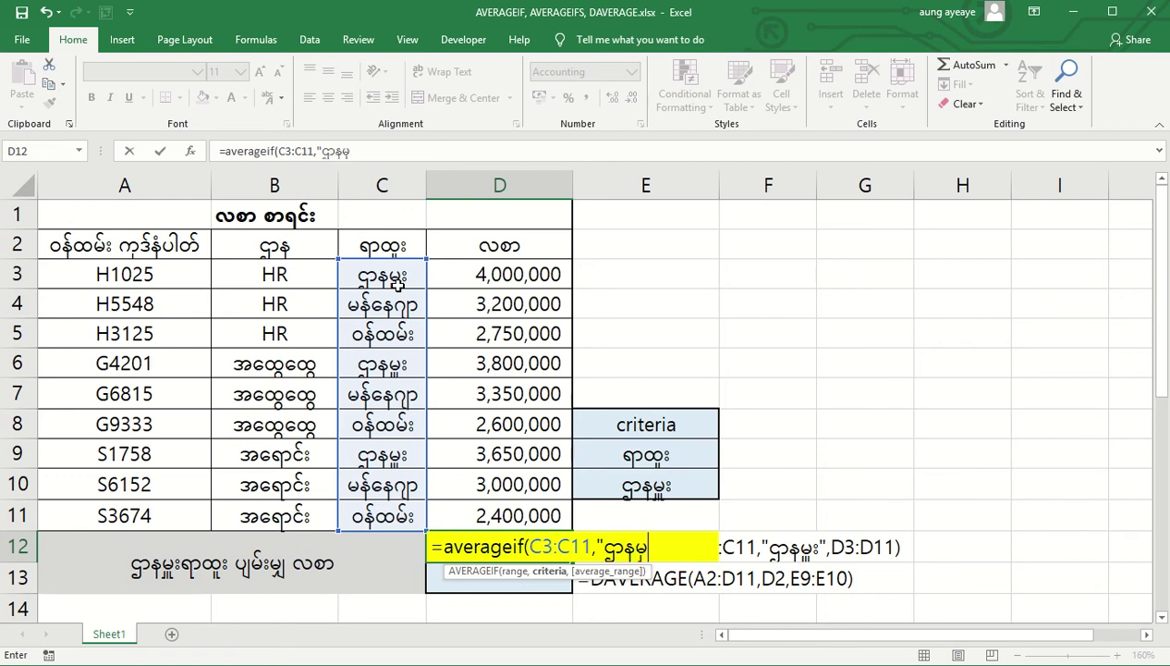
text(ူး")
text(,)
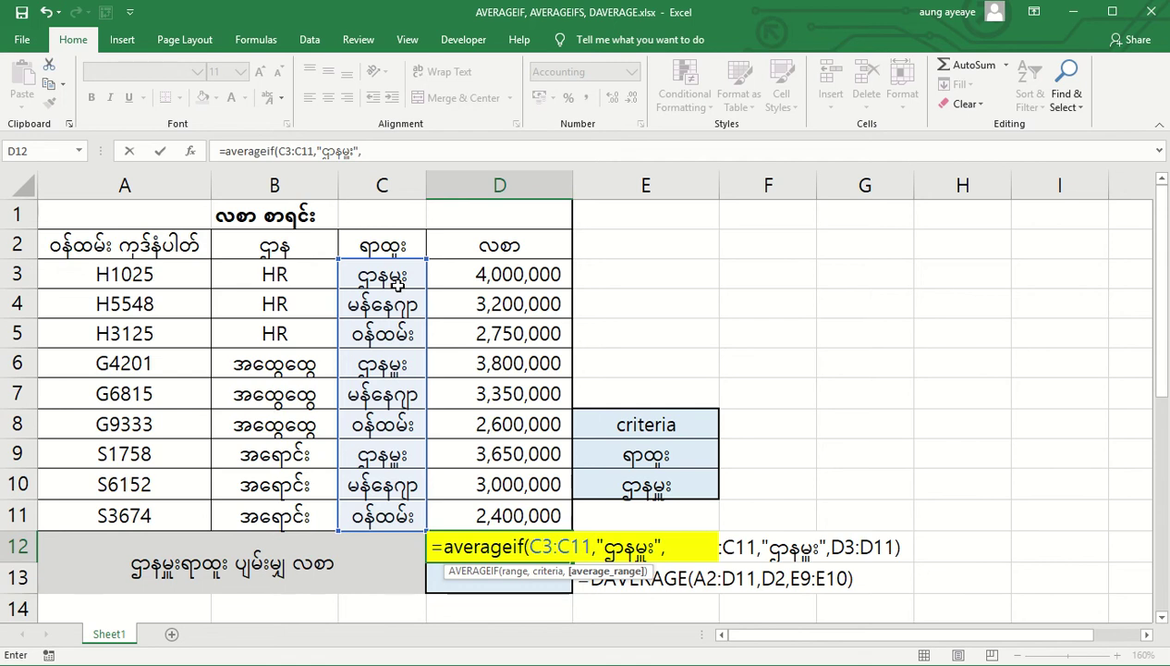
click(453, 277)
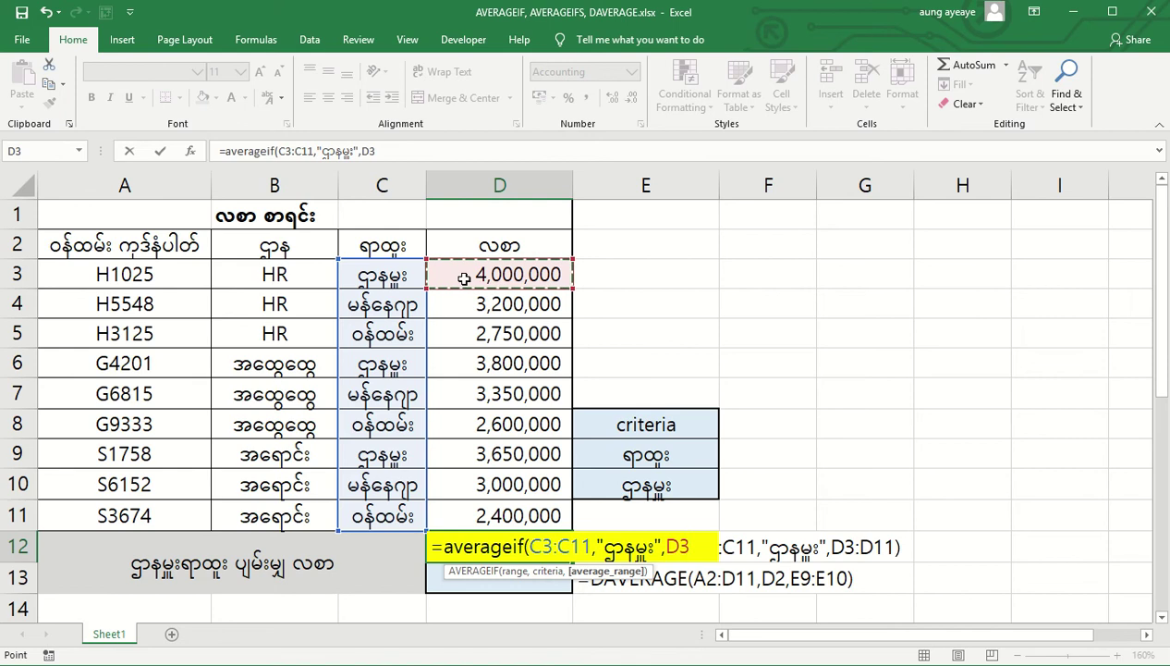
drag(464, 277, 459, 508)
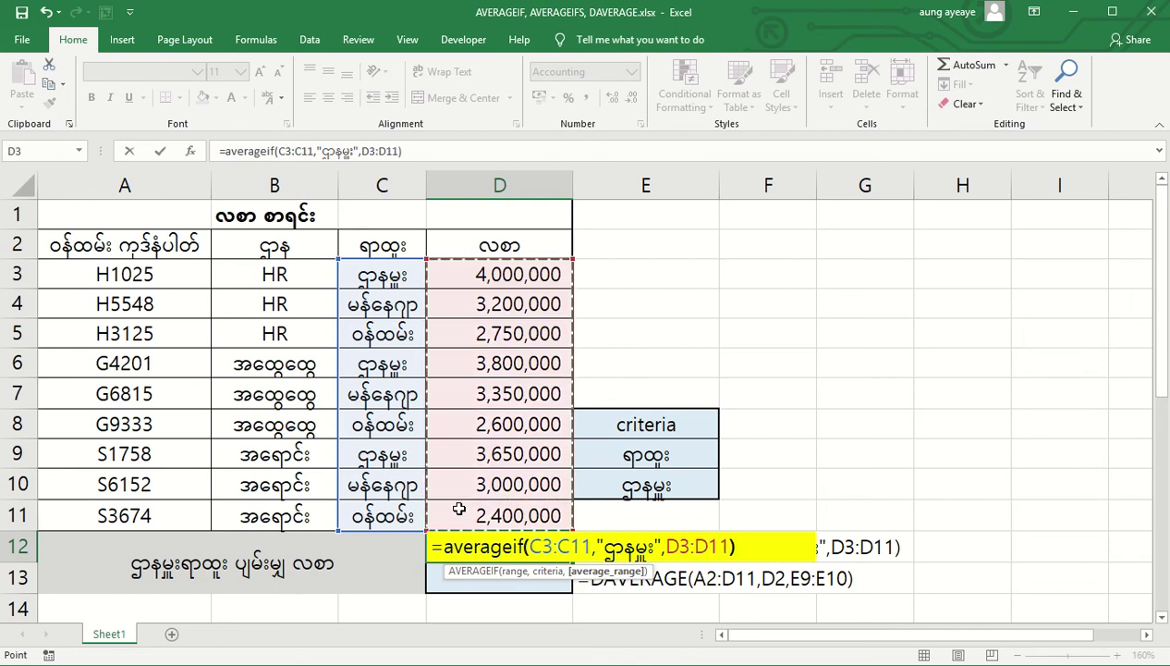
text())
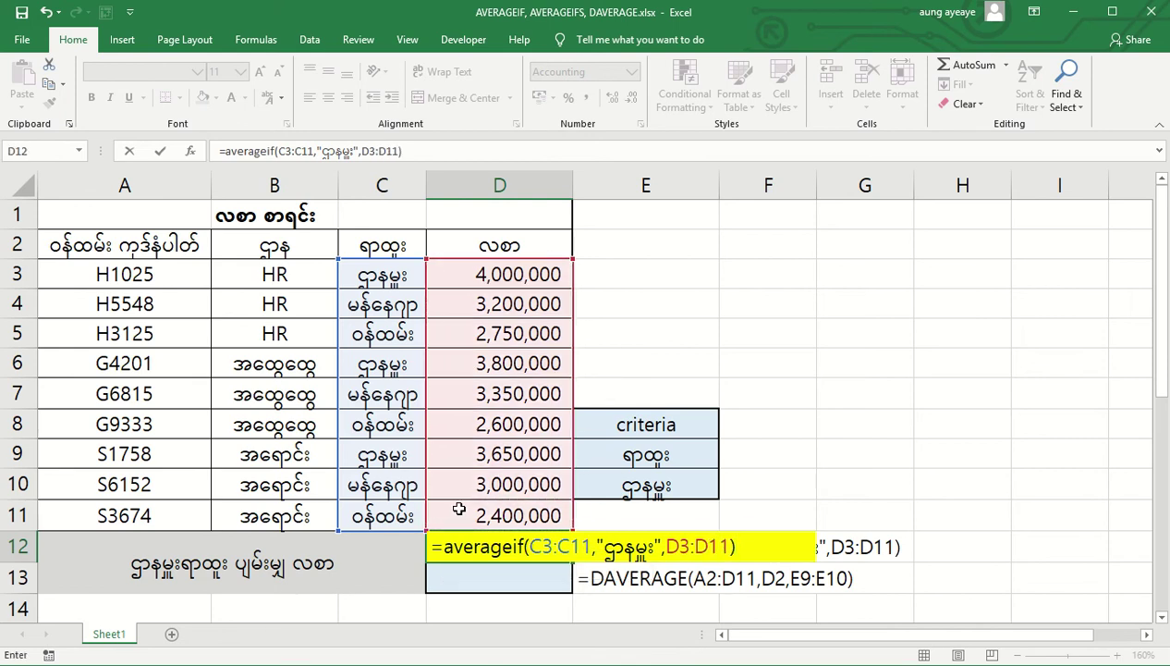
key(Return)
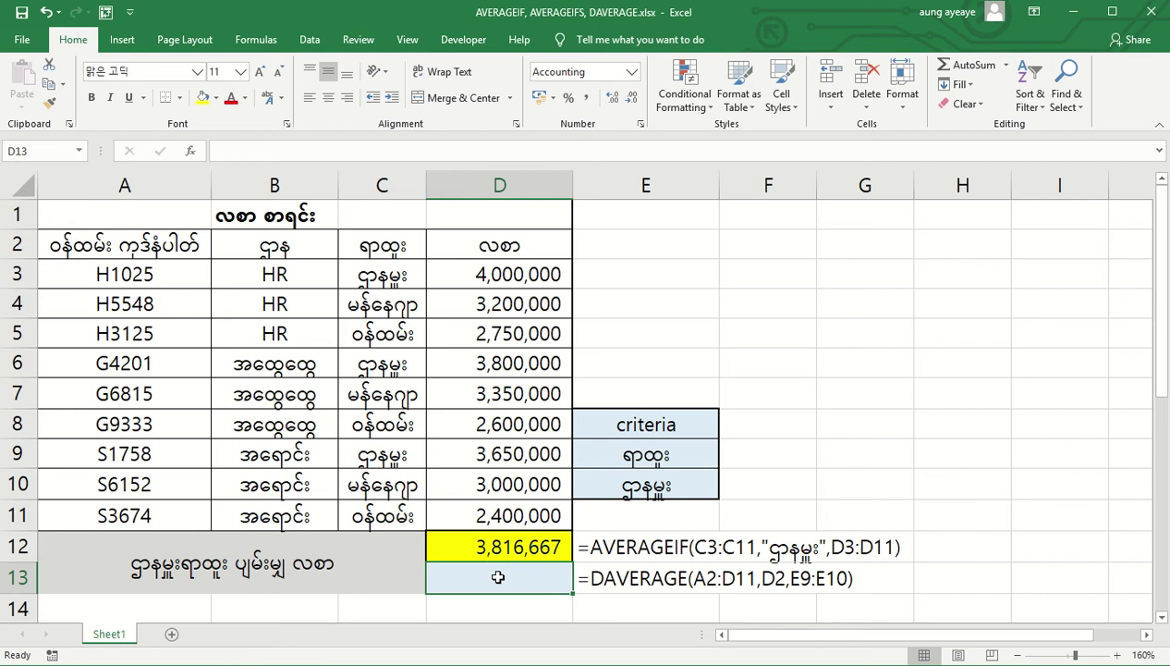
click(603, 592)
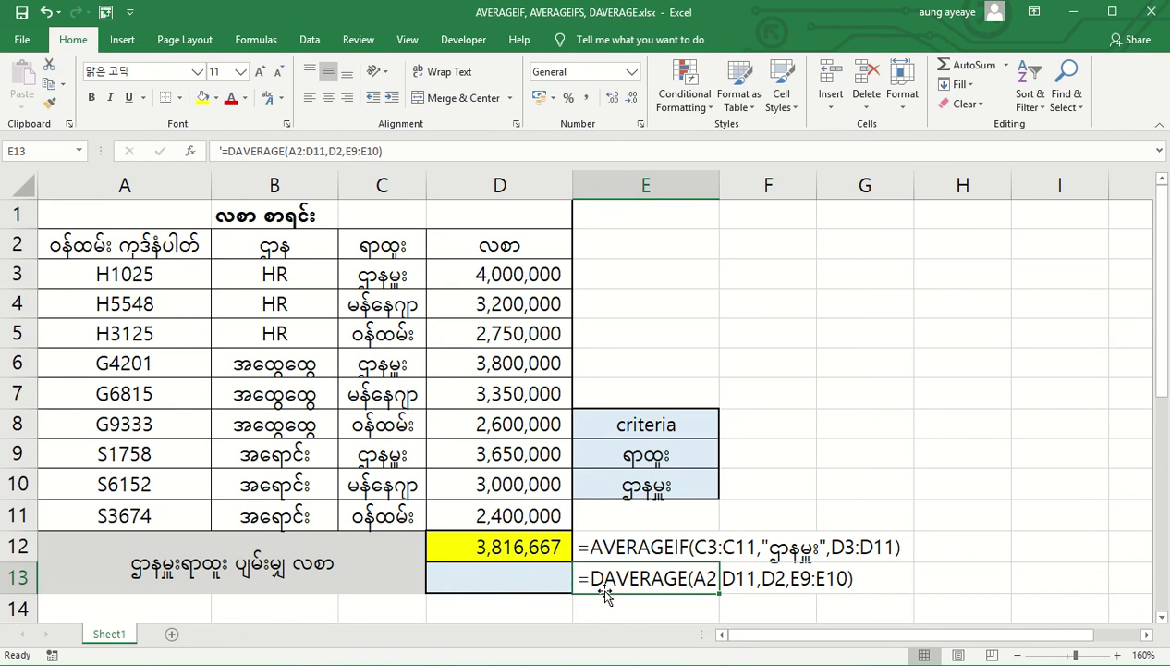
click(513, 580)
Step: Enter =DAVERAGE(A2:D11,D2,E9:E10) in D13, returning 3,816,667
text(=ိ)
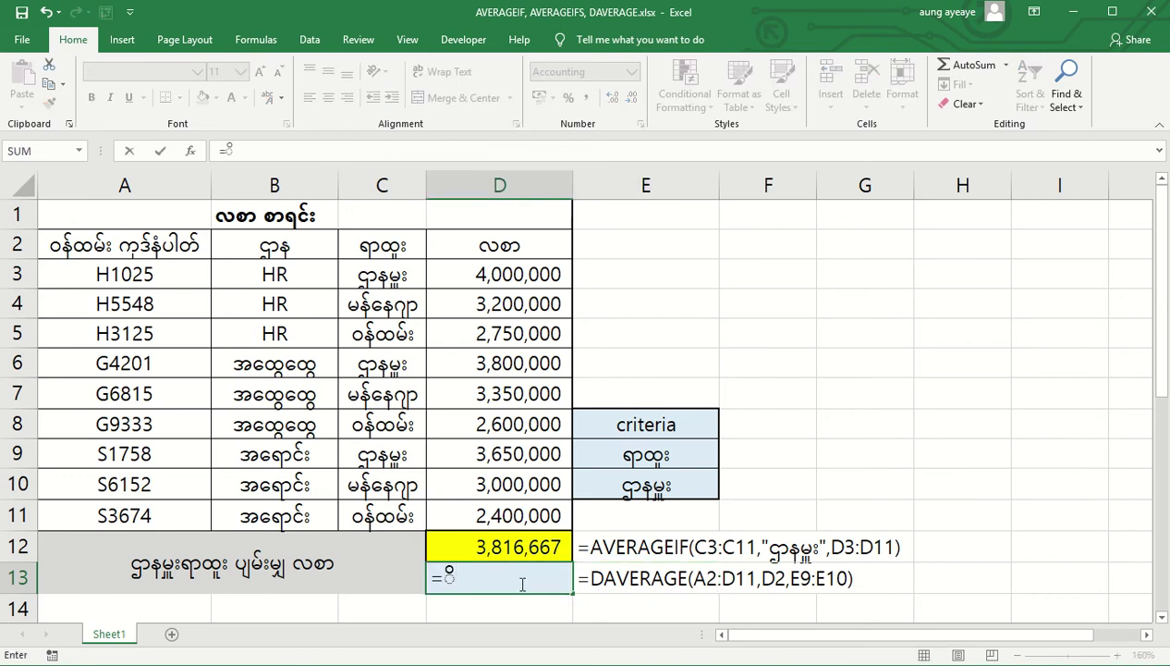
key(BackSpace)
text(davera)
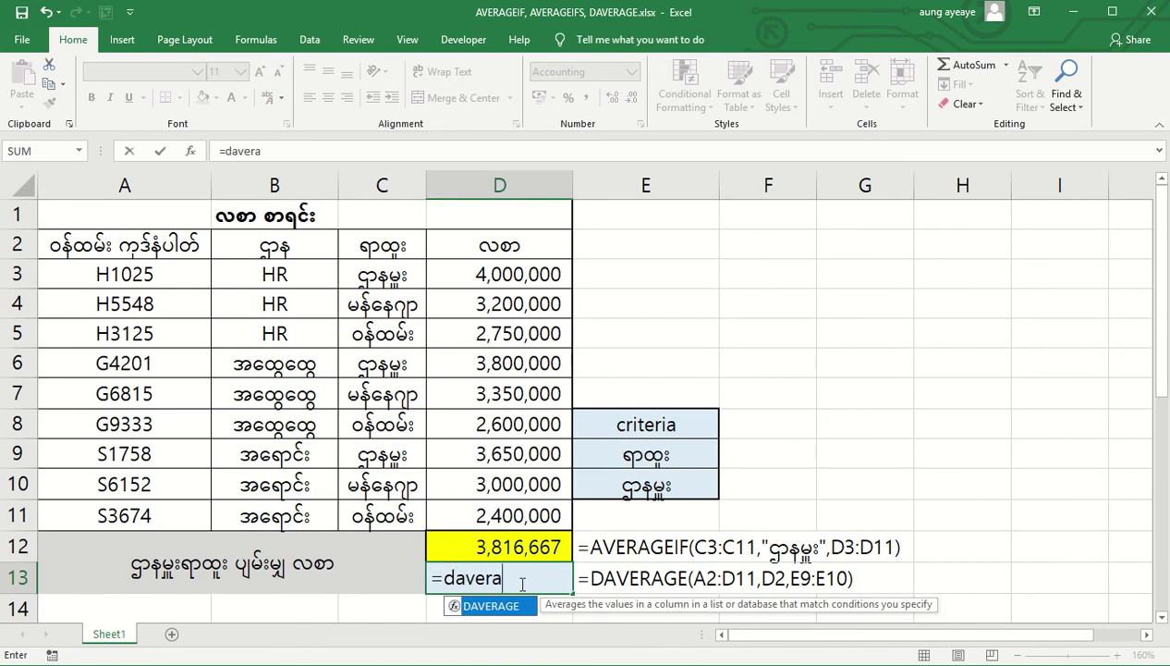
text(ge()
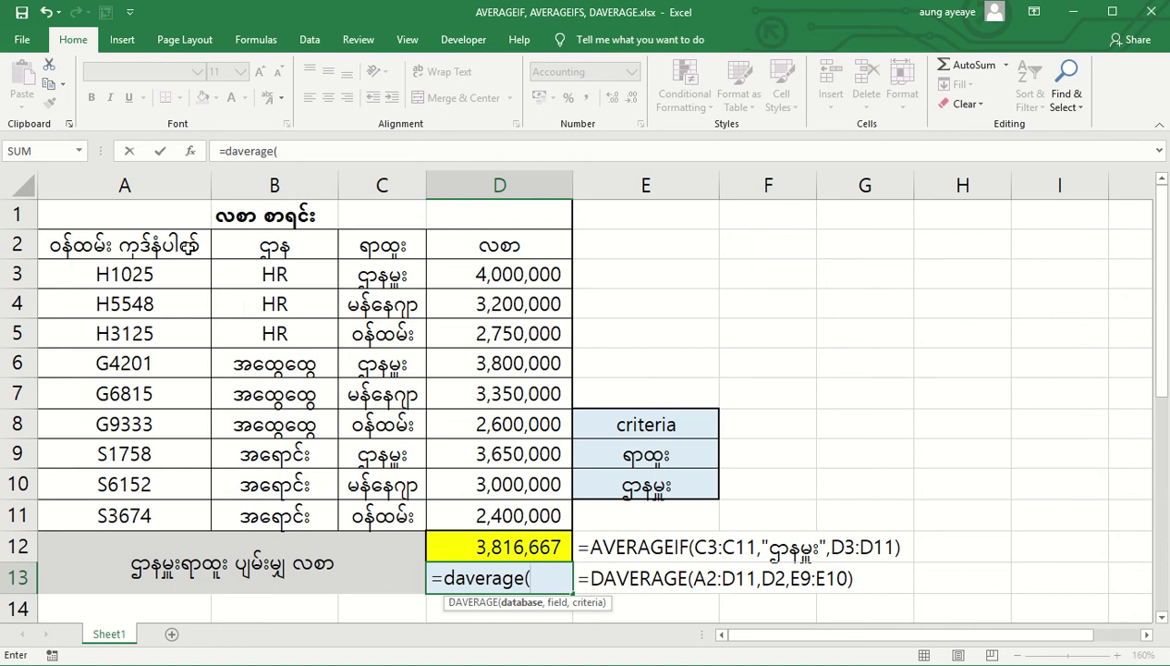
drag(187, 245, 480, 511)
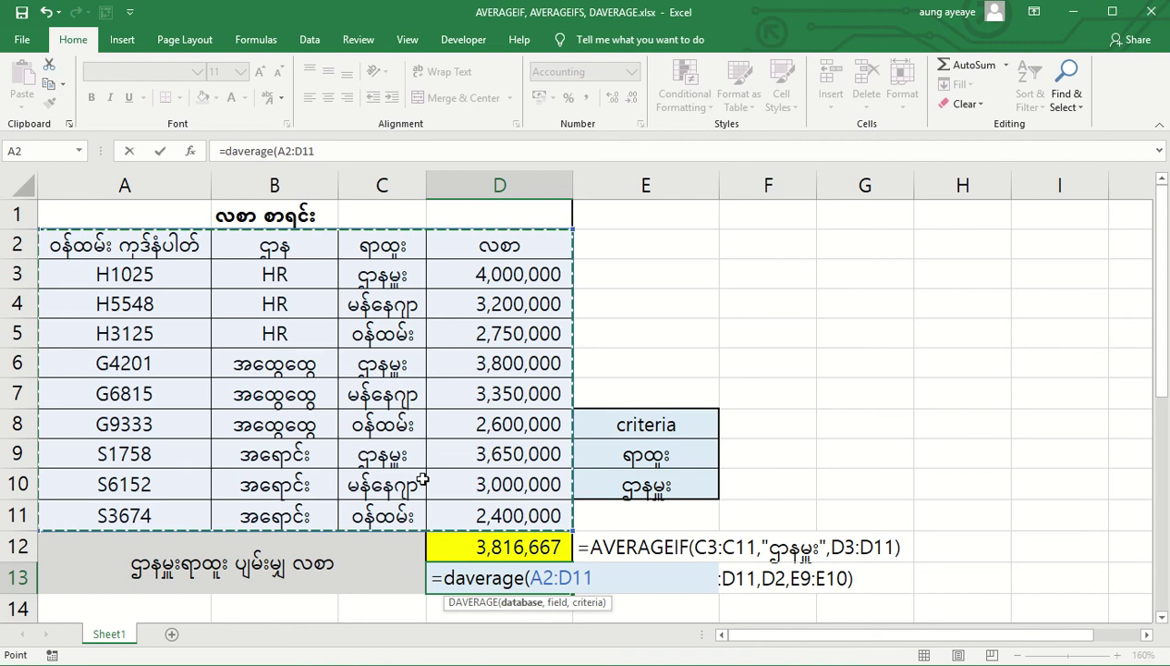
text(,)
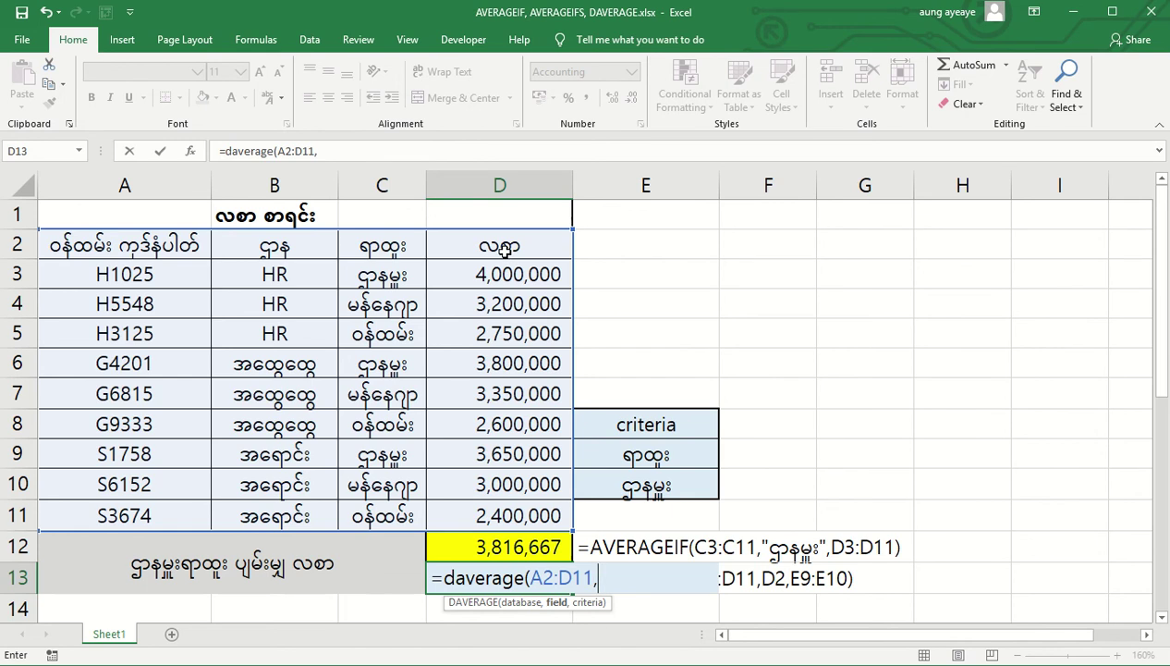
click(504, 248)
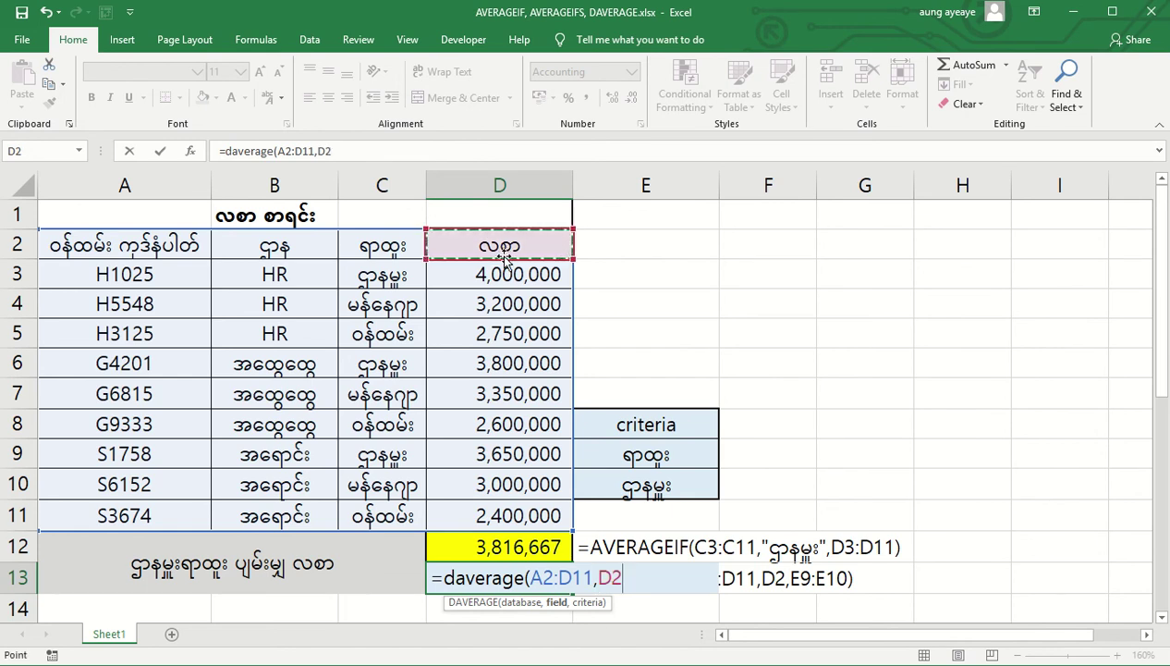
text(,)
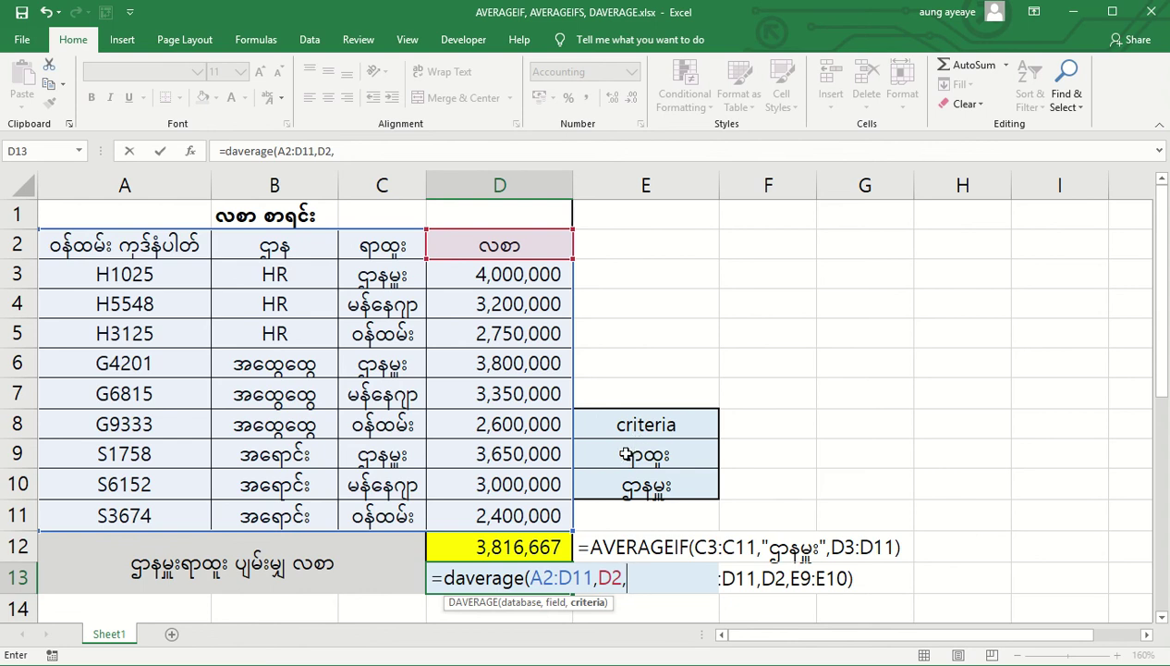
drag(626, 454, 628, 484)
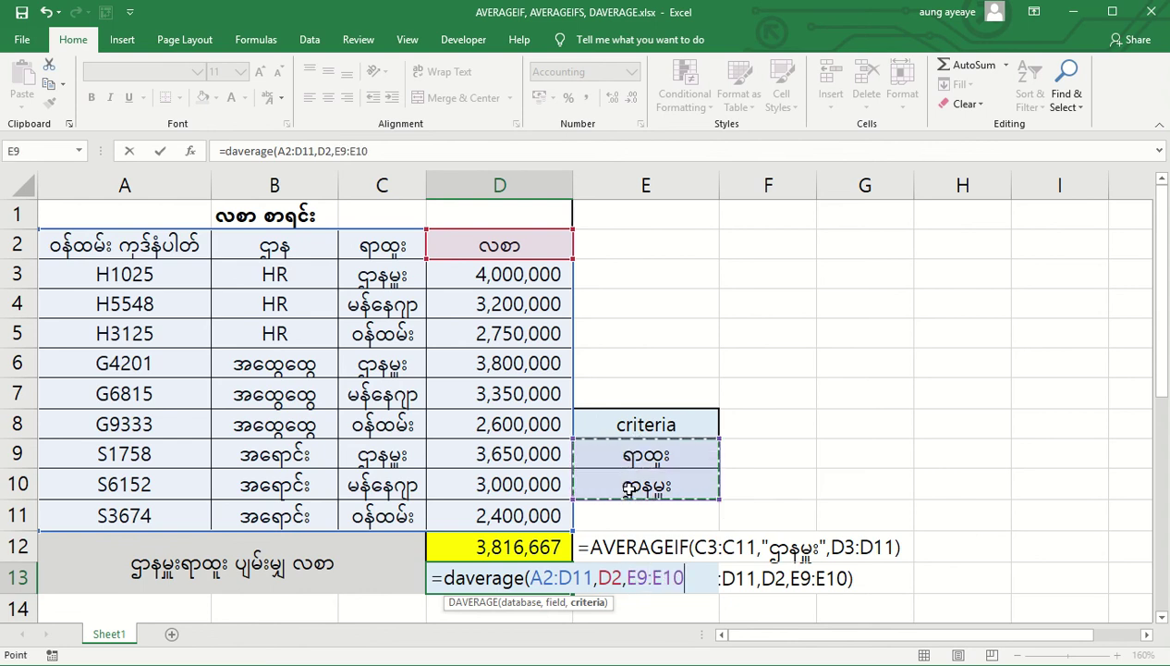
text())
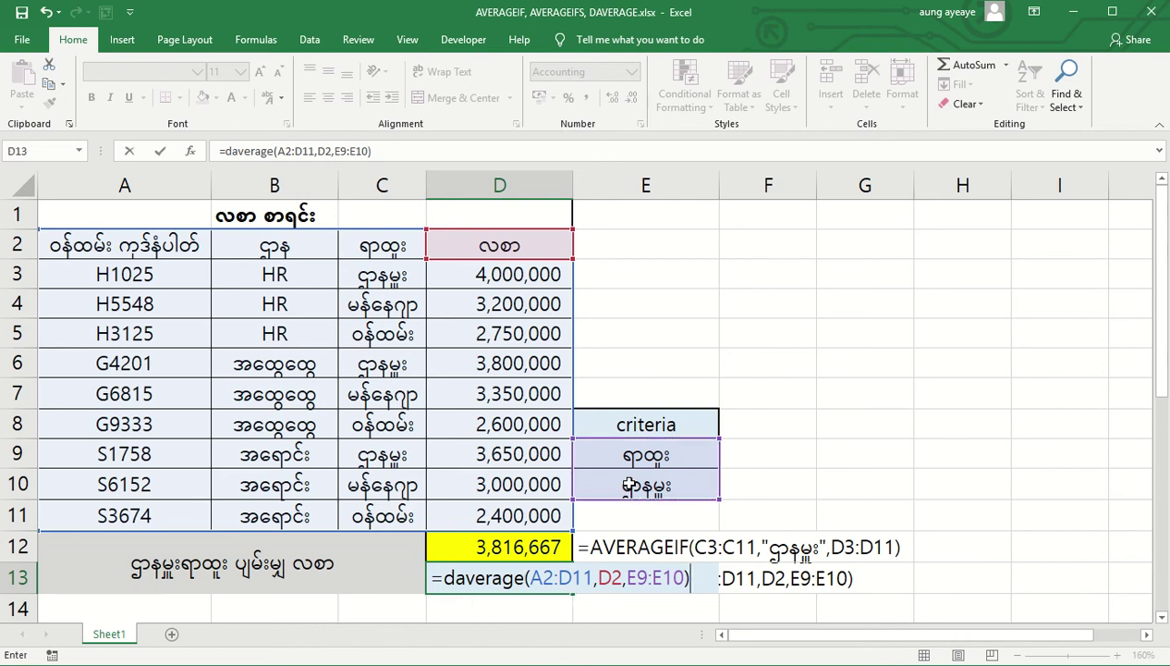
key(Return)
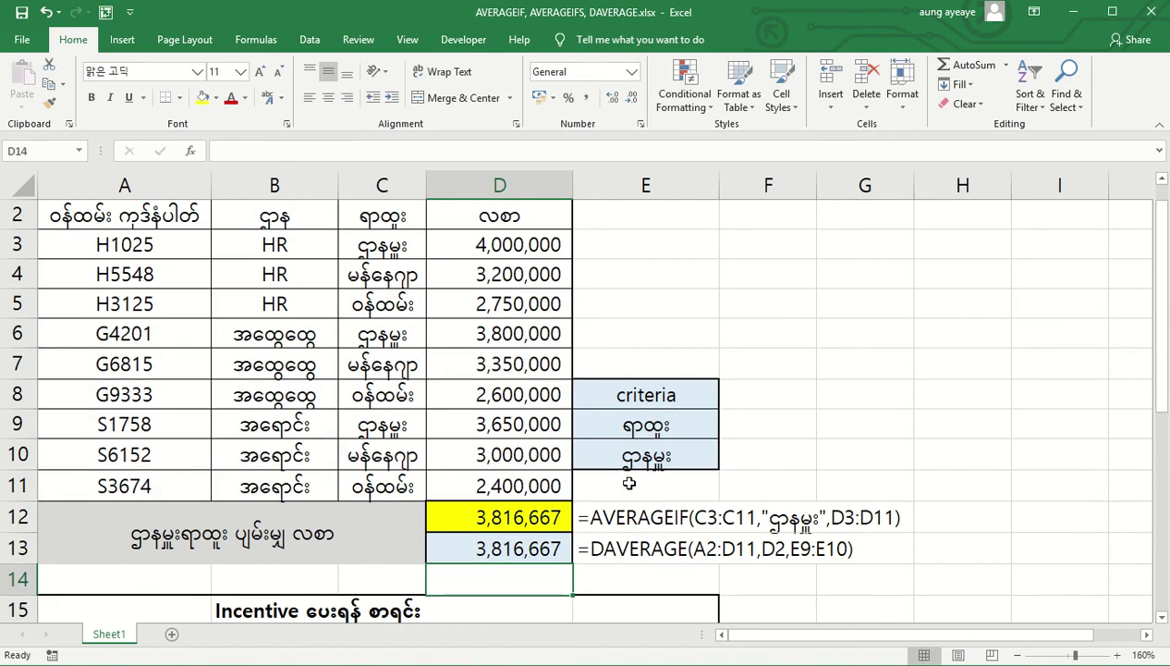
Step: Paste C4's job title into criterion cell E10, so DAVERAGE shows 3,183,333
click(533, 511)
click(536, 552)
click(514, 521)
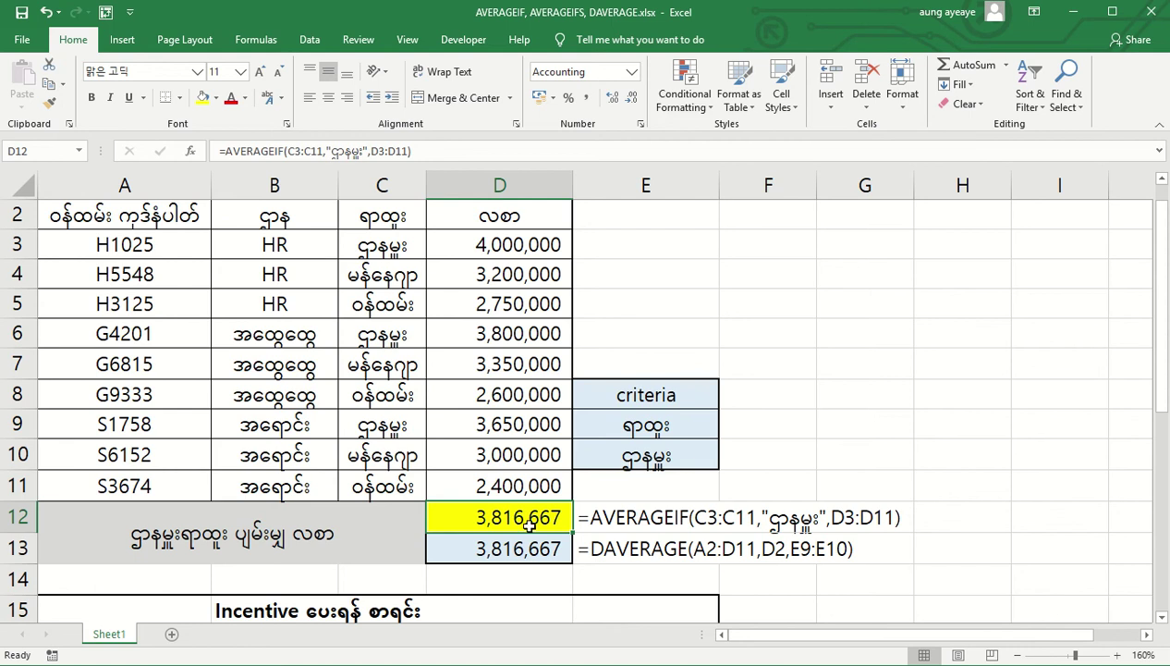
click(383, 275)
key(ctrl+c)
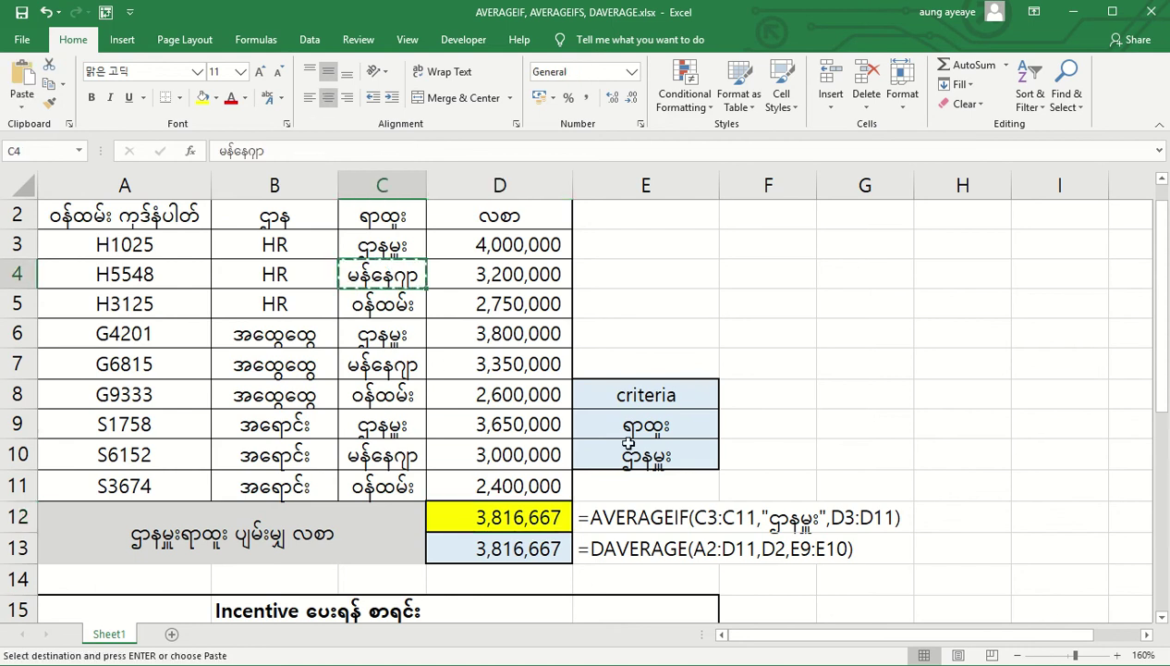
click(655, 457)
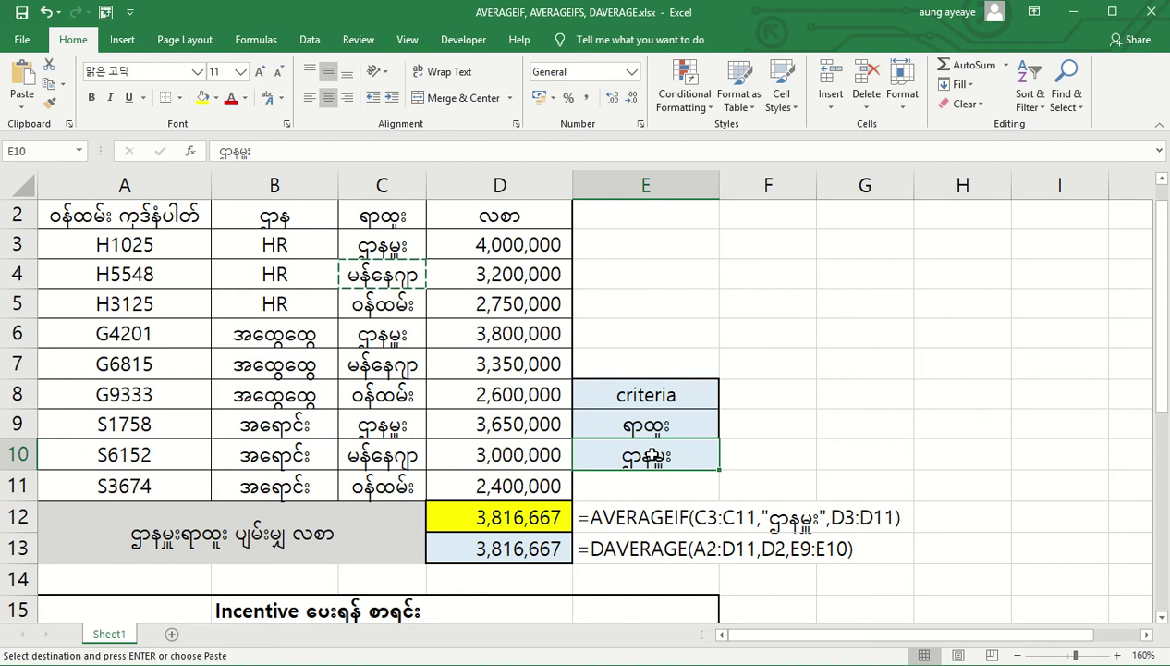
key(ctrl+v)
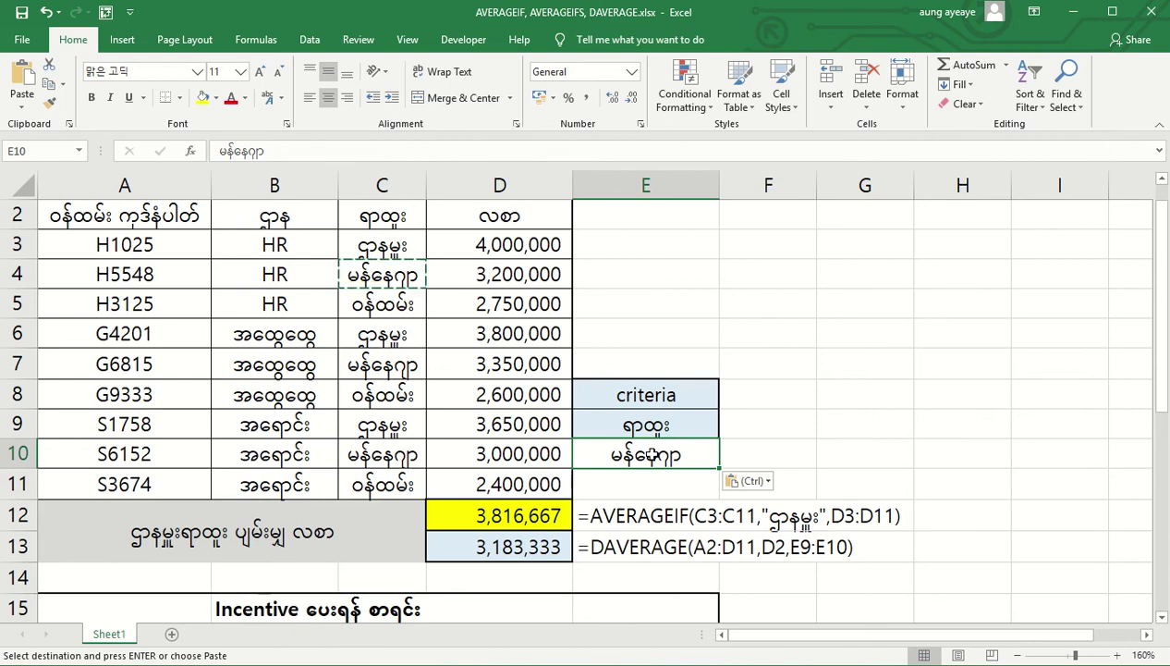
Step: Undo the paste to restore E10, then highlight the criterion text in D12's AVERAGEIF formula
key(ctrl)
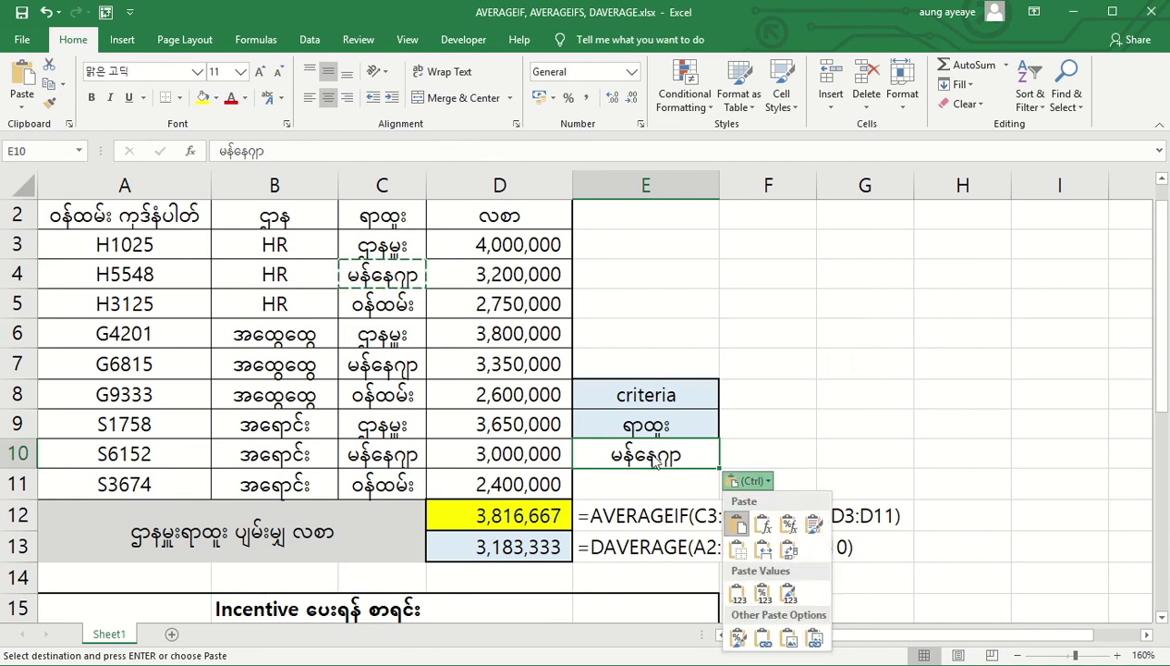
key(ctrl)
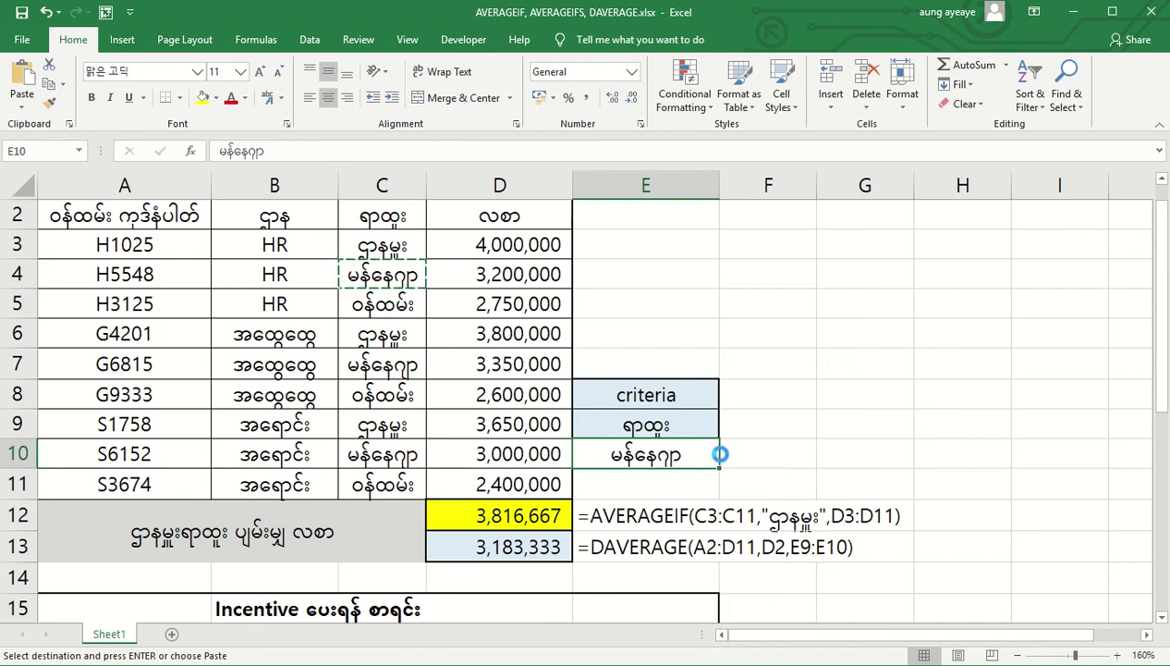
key(ctrl+z)
click(520, 518)
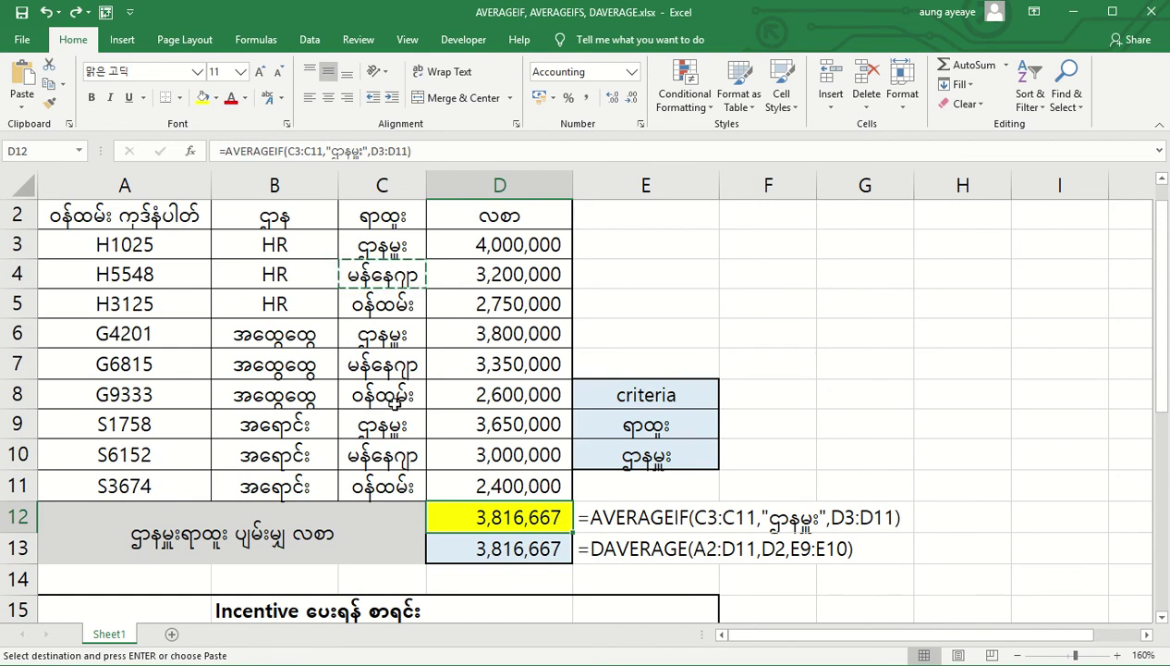
drag(330, 151, 362, 157)
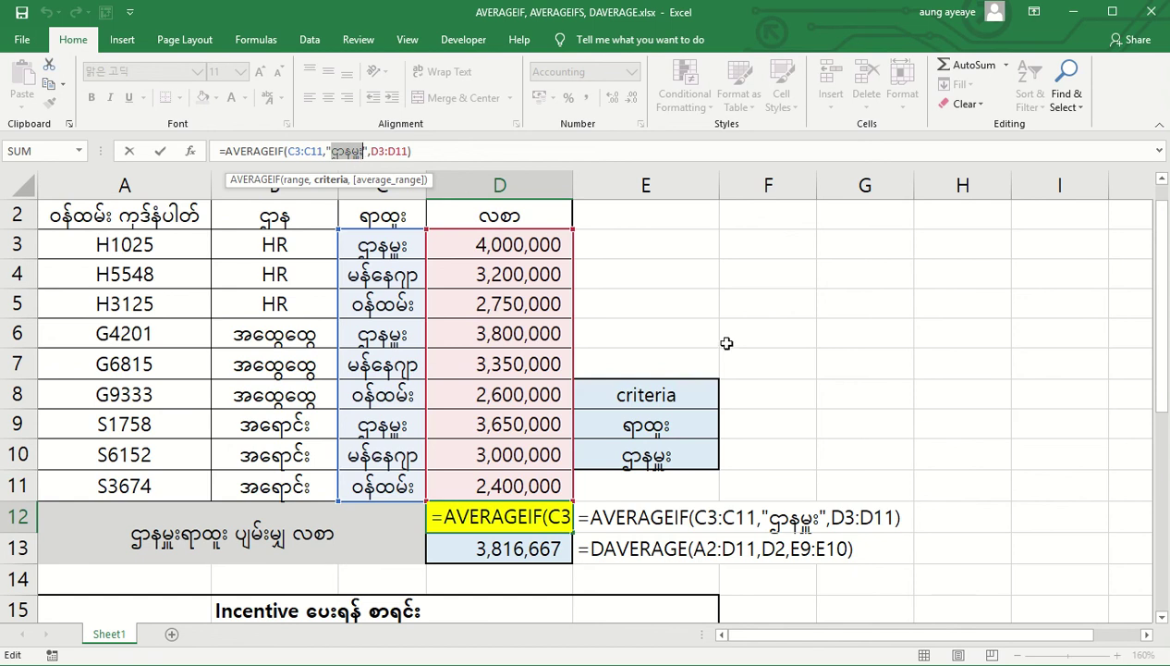
Step: Leave D12 unchanged and scroll down to the Incentive table
click(697, 451)
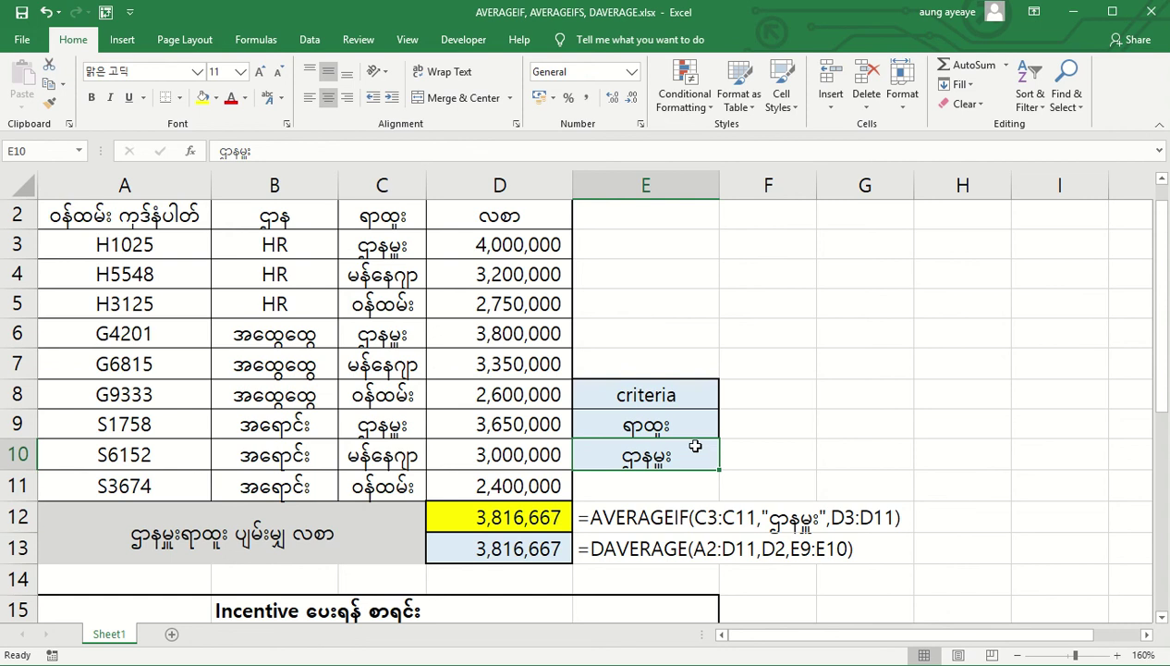
scroll(695, 447, down, 4)
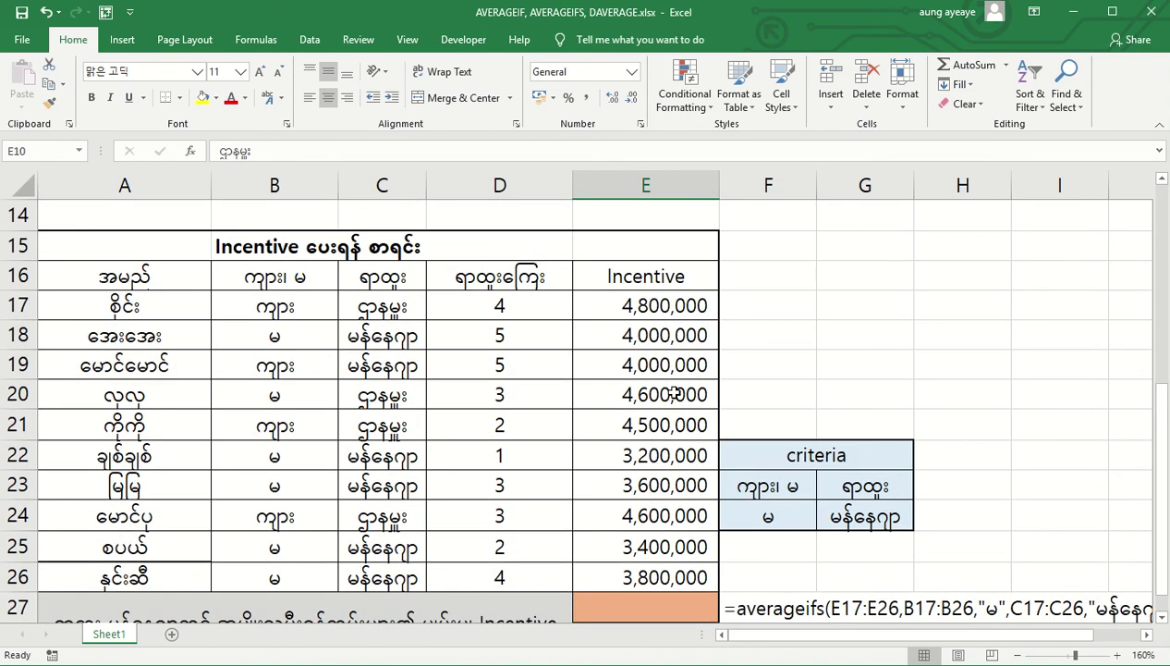
Step: Zoom the sheet out to 124% so the whole Incentive table fits on screen
scroll(675, 392, down, 1)
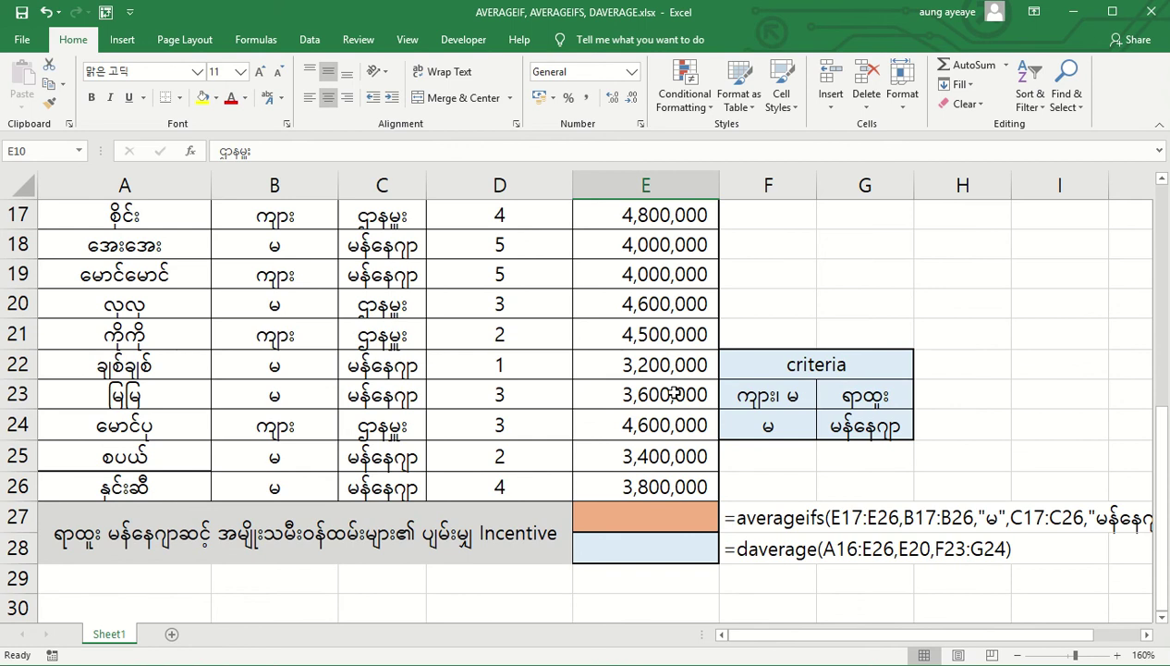
drag(1075, 654, 1067, 655)
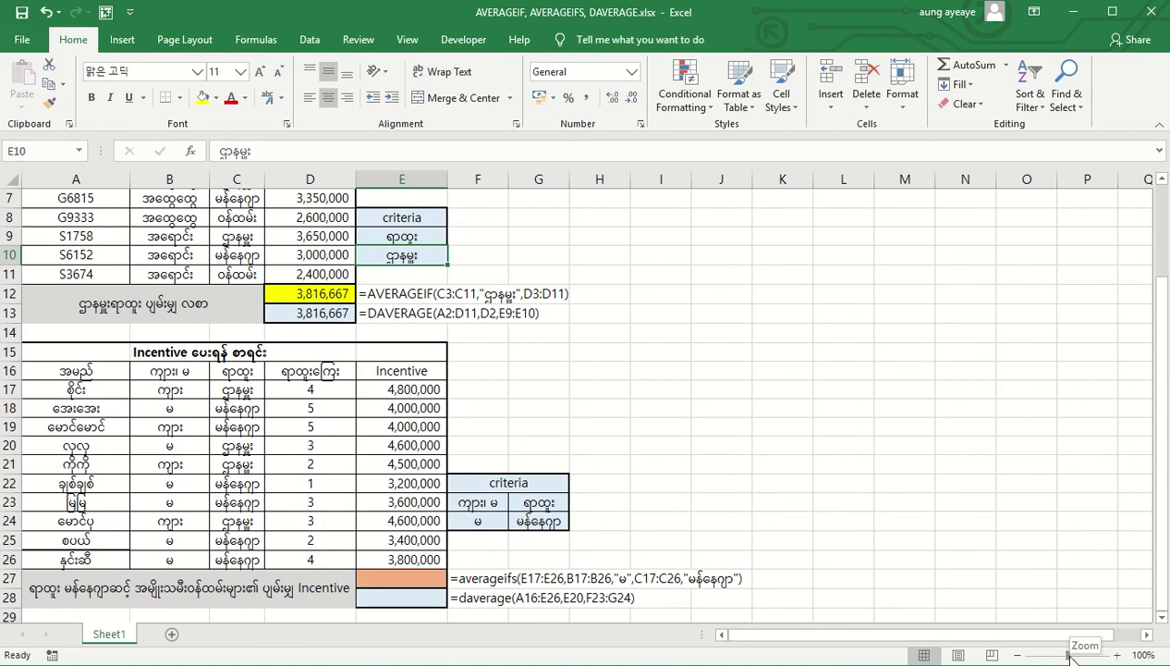
scroll(555, 416, down, 1)
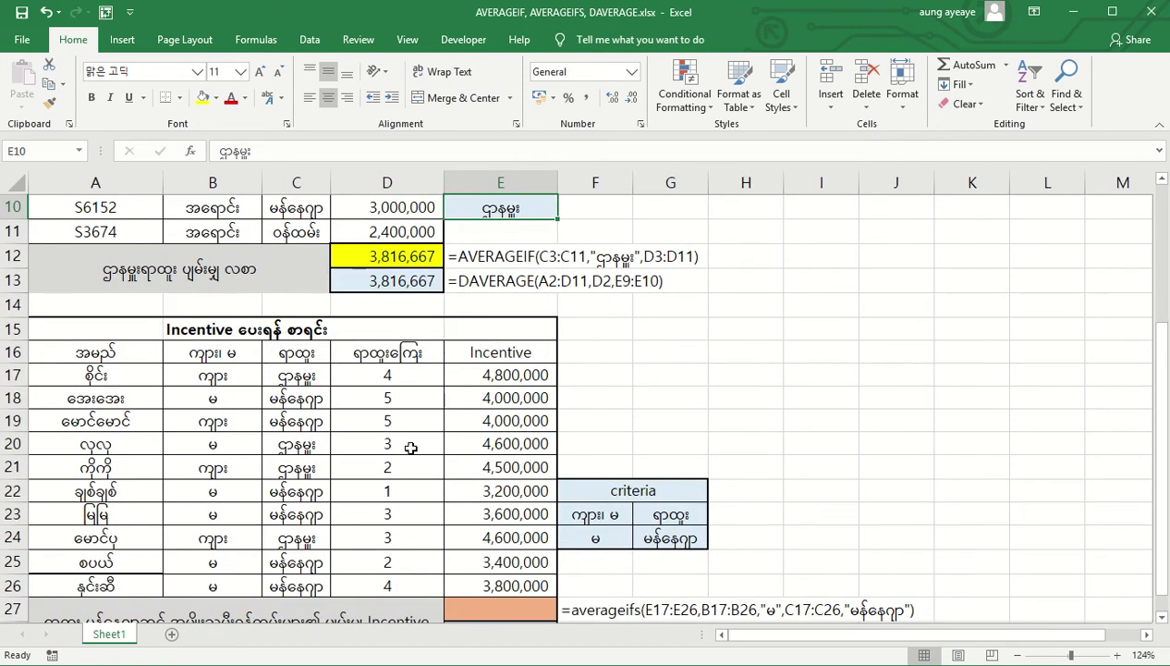
ctrl+scroll(411, 448, up, 2)
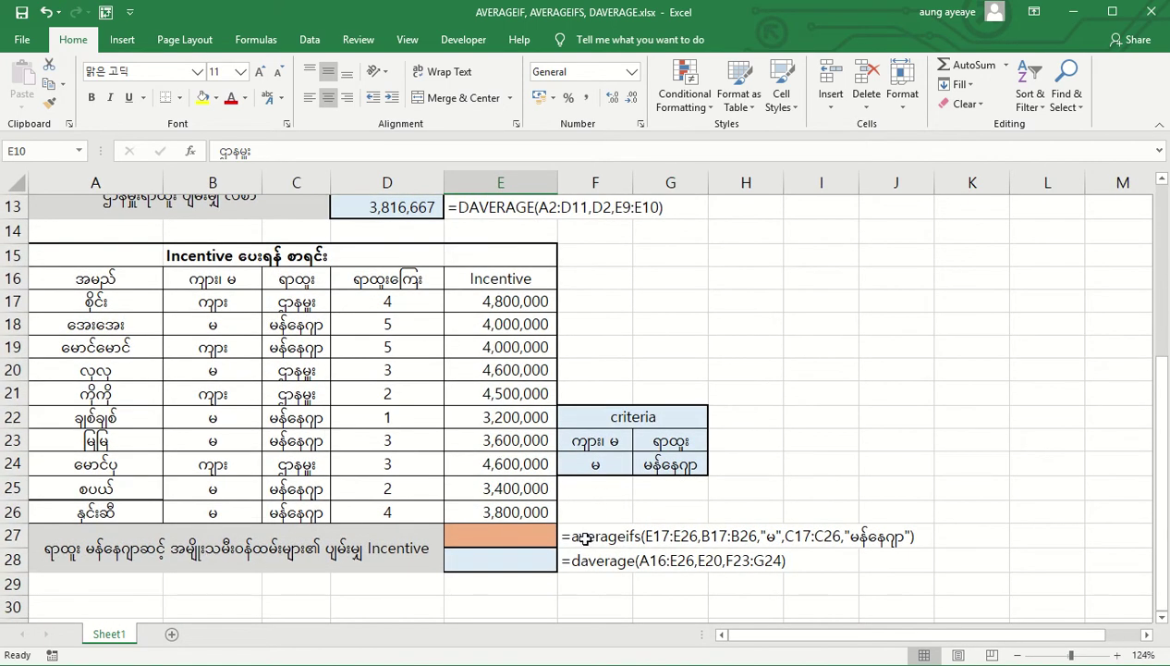
Step: Inspect the formula notes in E12 and F27 without changing them, ending on E27
click(640, 537)
scroll(527, 222, up, 1)
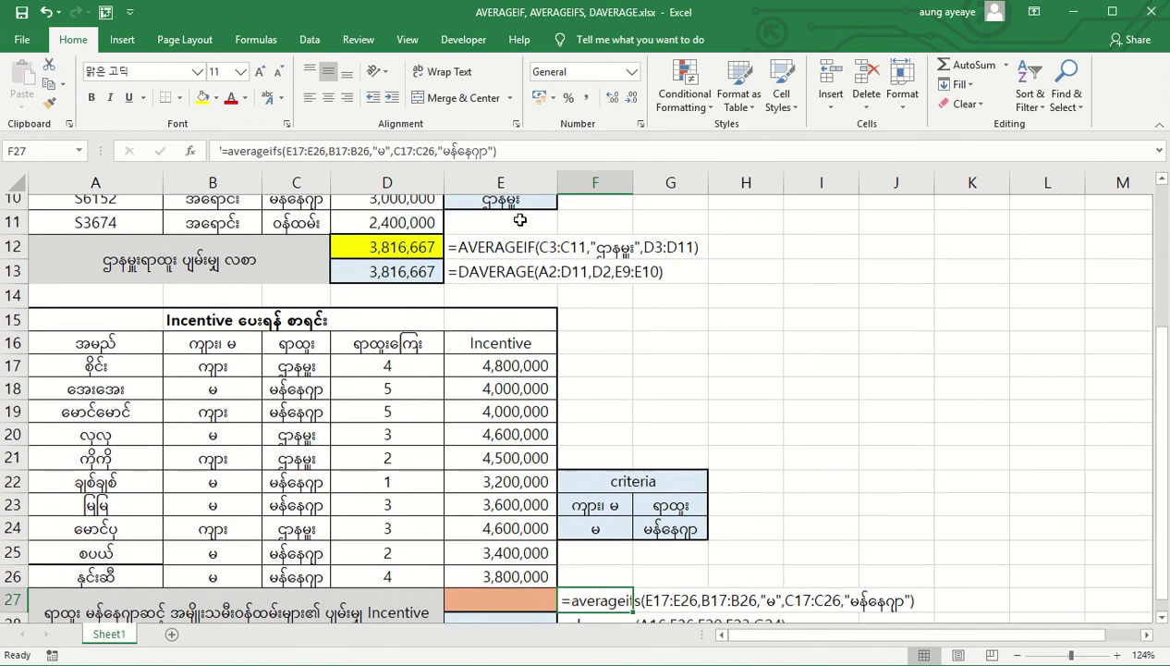
click(522, 250)
scroll(523, 249, down, 2)
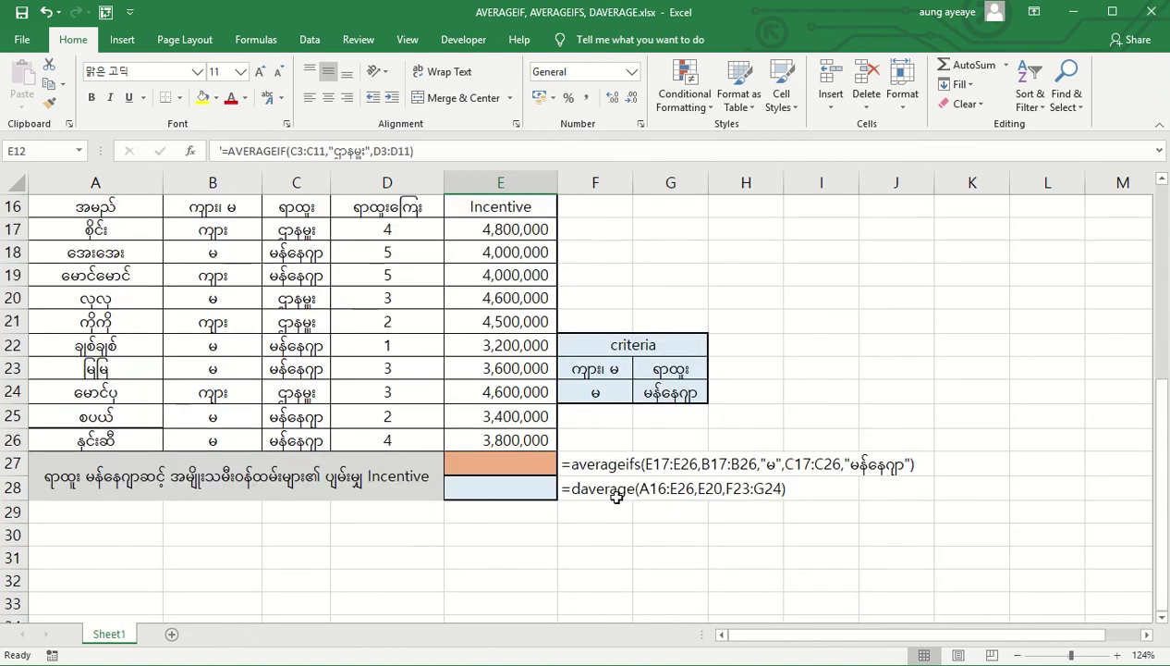
click(586, 464)
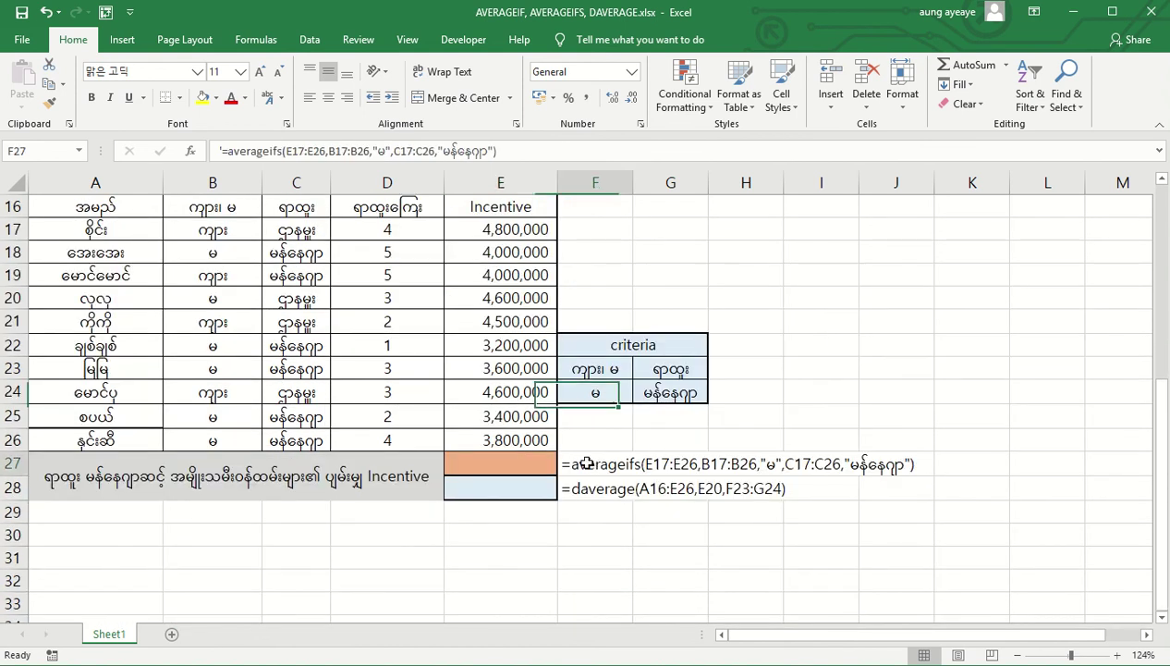
click(278, 151)
drag(277, 151, 289, 151)
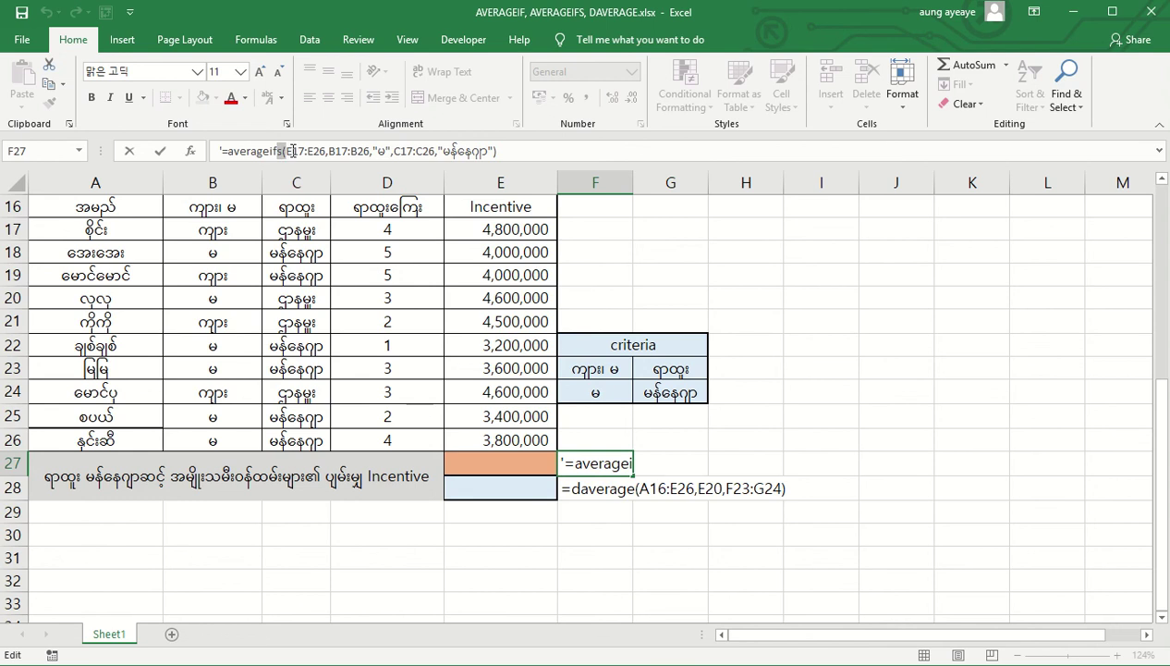
key(Return)
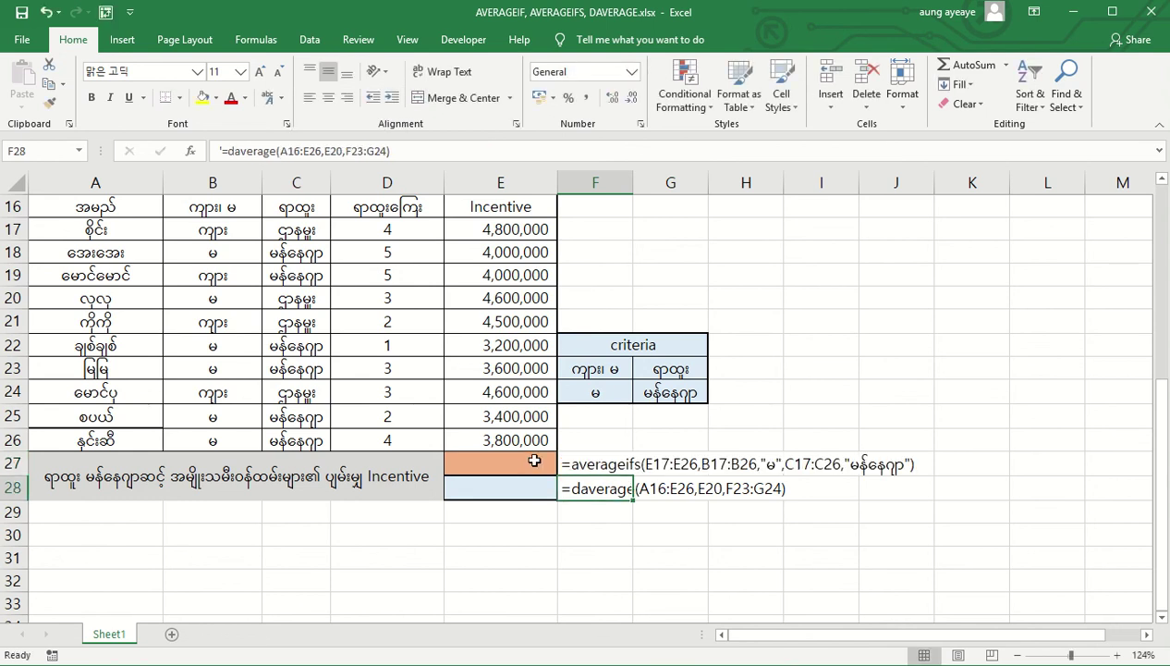
click(515, 462)
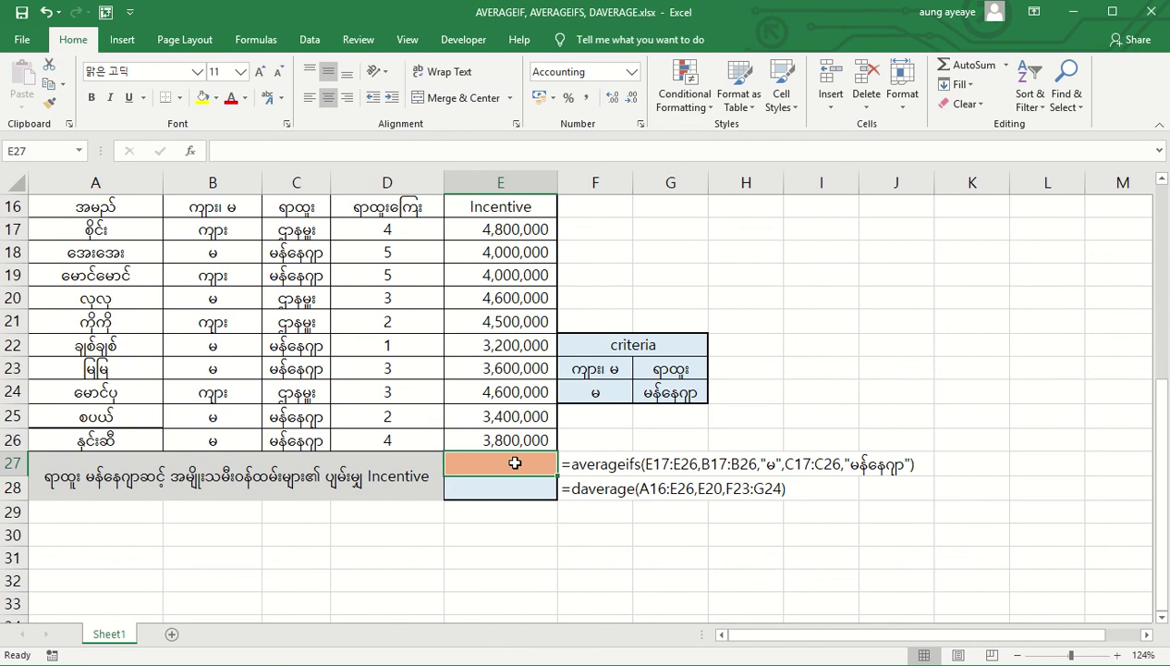
scroll(515, 463, up, 1)
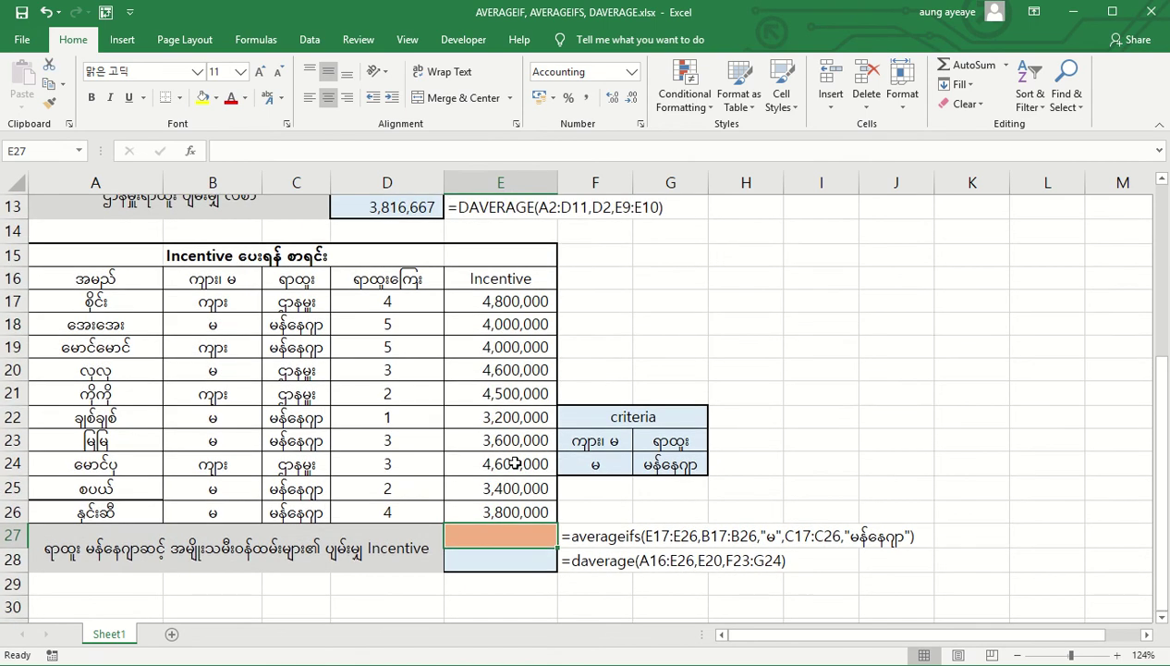
click(135, 278)
key(Right)
key(Right)
key(Right)
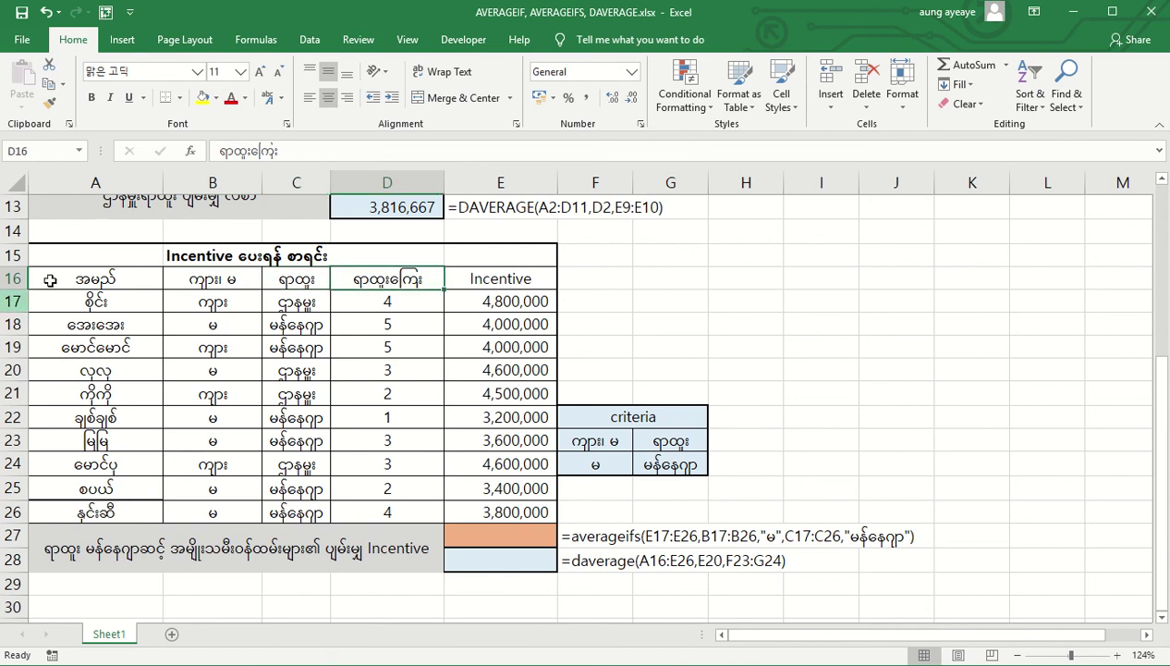
click(501, 278)
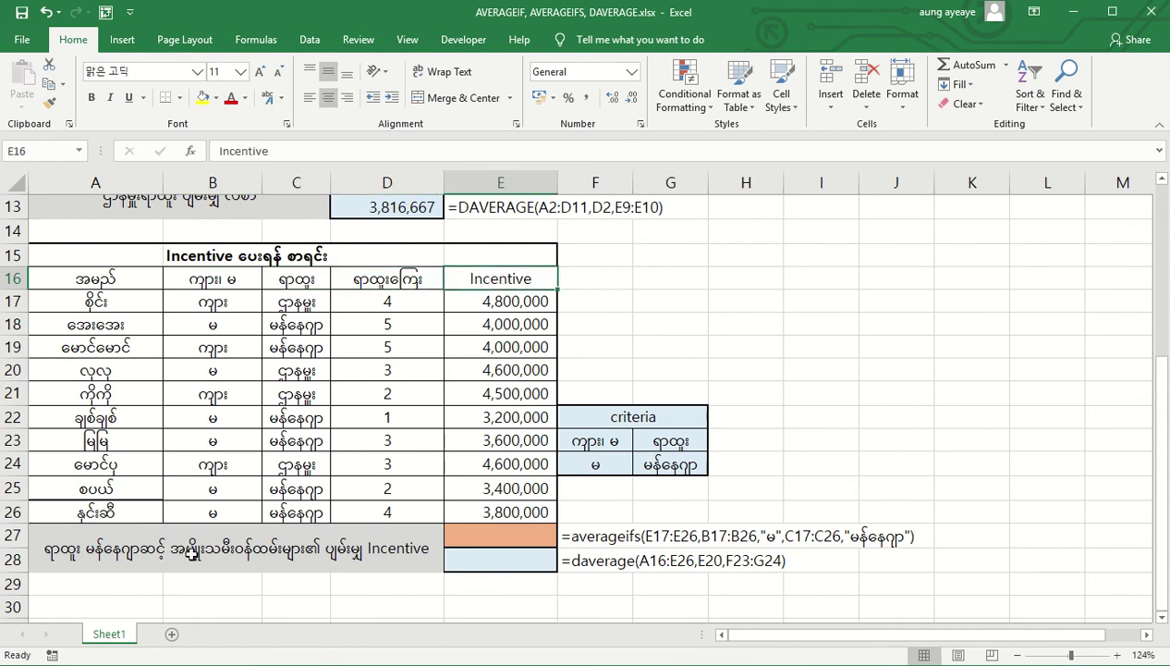
click(49, 546)
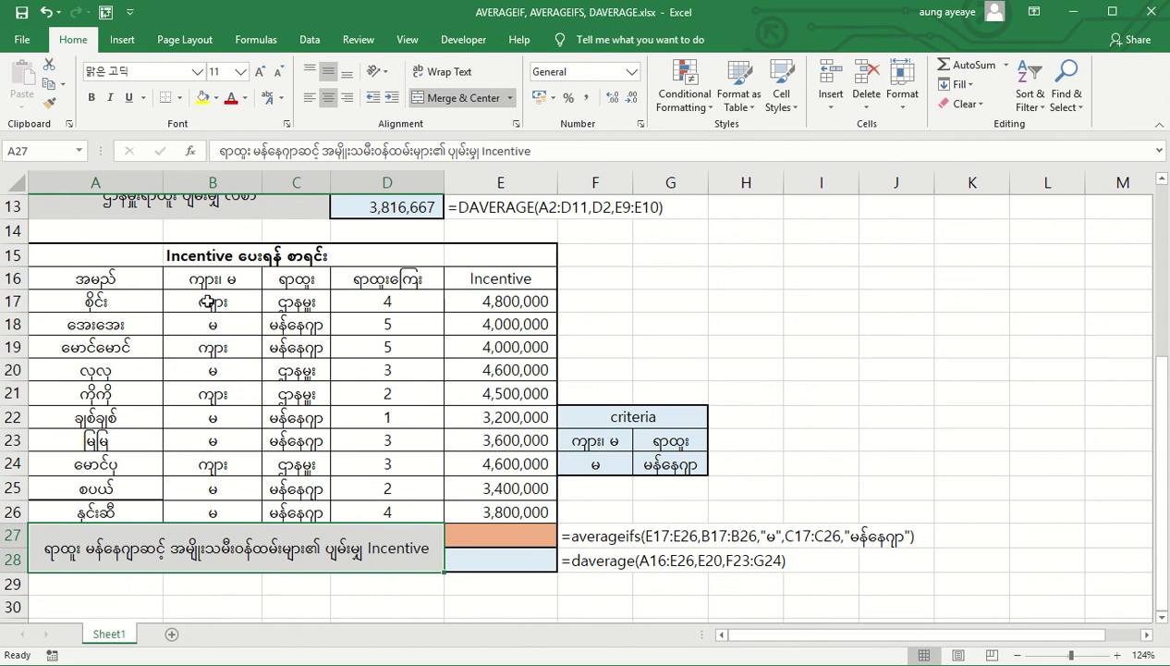
double_click(303, 275)
click(147, 534)
click(298, 321)
click(305, 352)
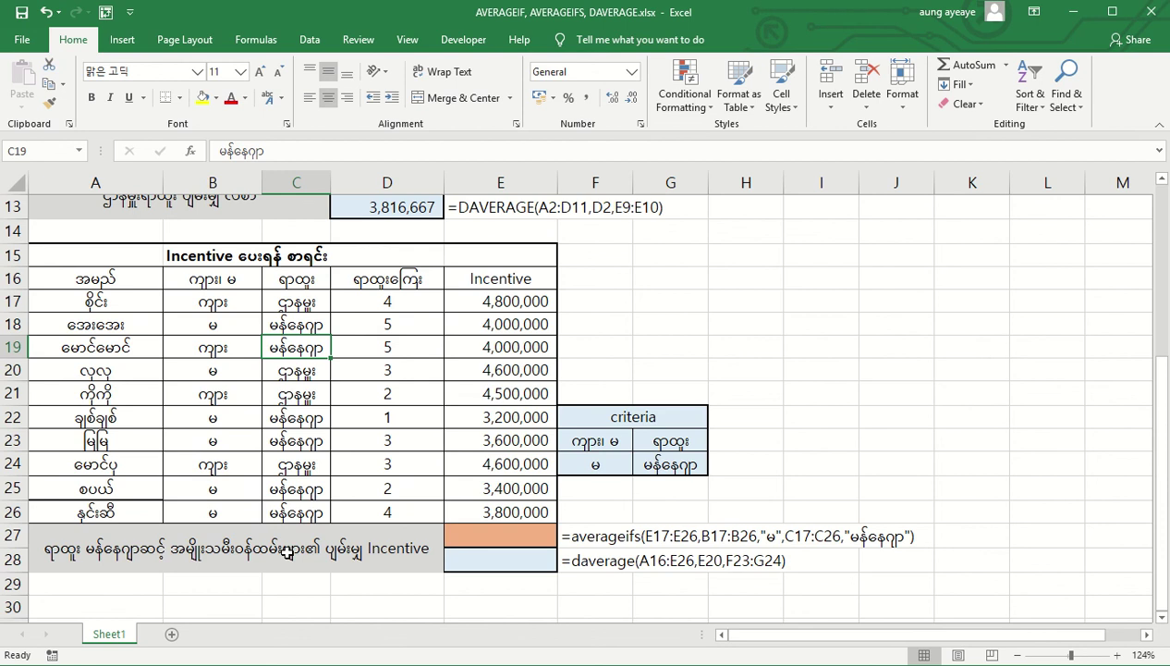
click(229, 279)
click(232, 318)
click(228, 365)
click(231, 409)
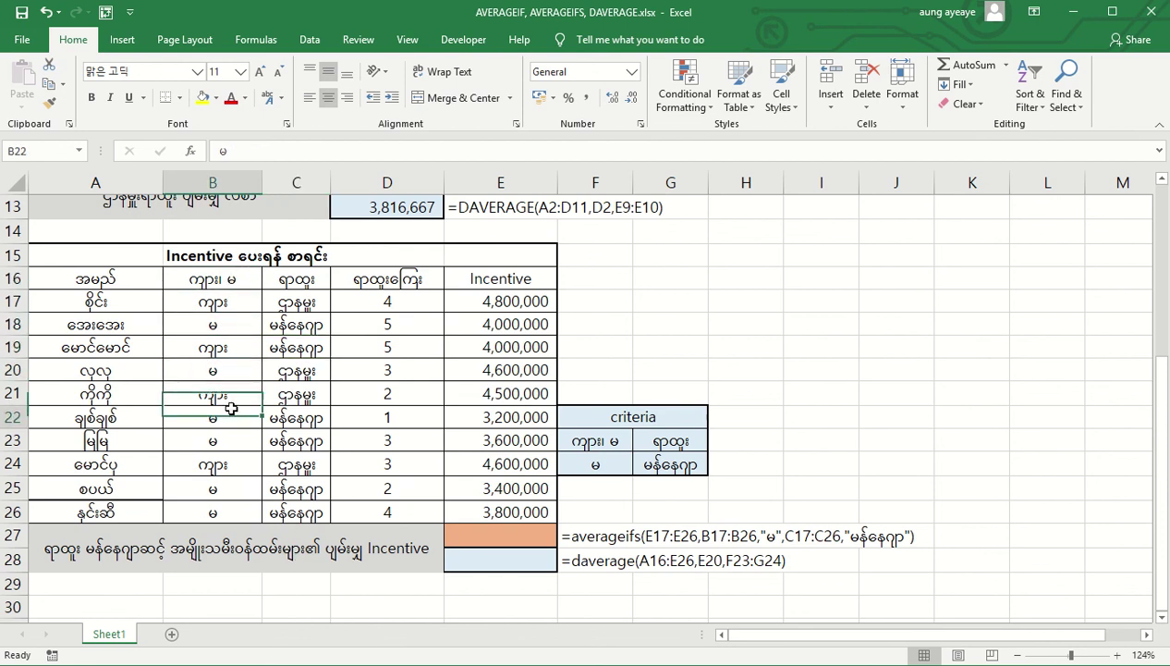
click(464, 285)
click(492, 318)
click(504, 370)
click(504, 392)
click(504, 440)
click(504, 488)
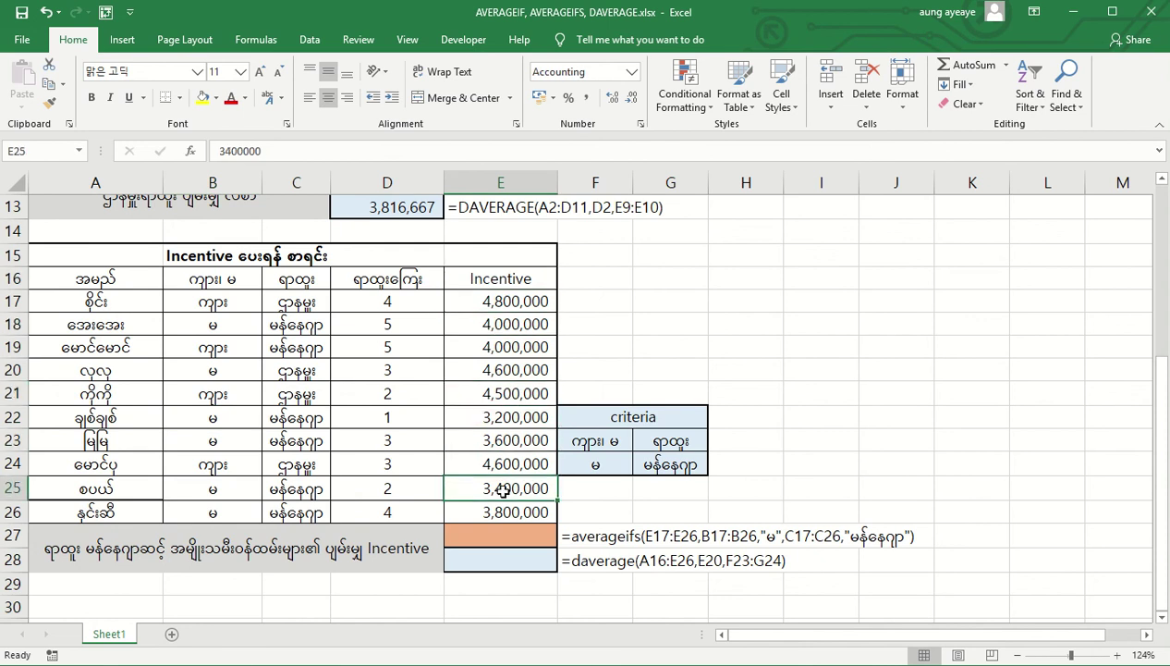
click(504, 512)
click(497, 464)
click(501, 305)
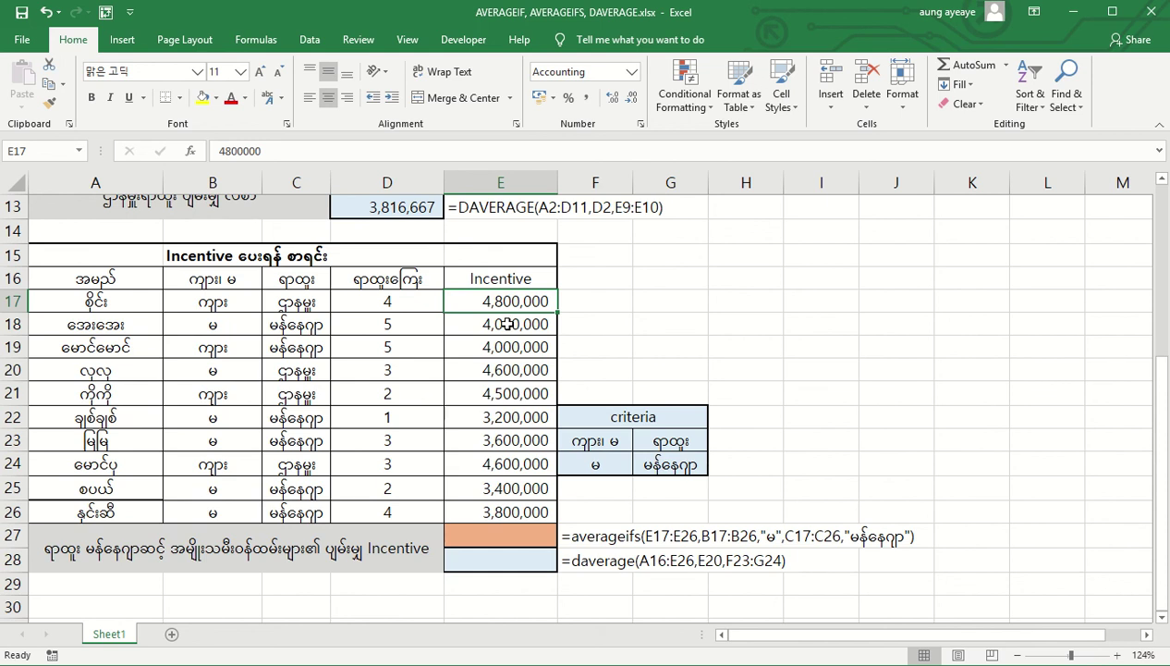
click(635, 418)
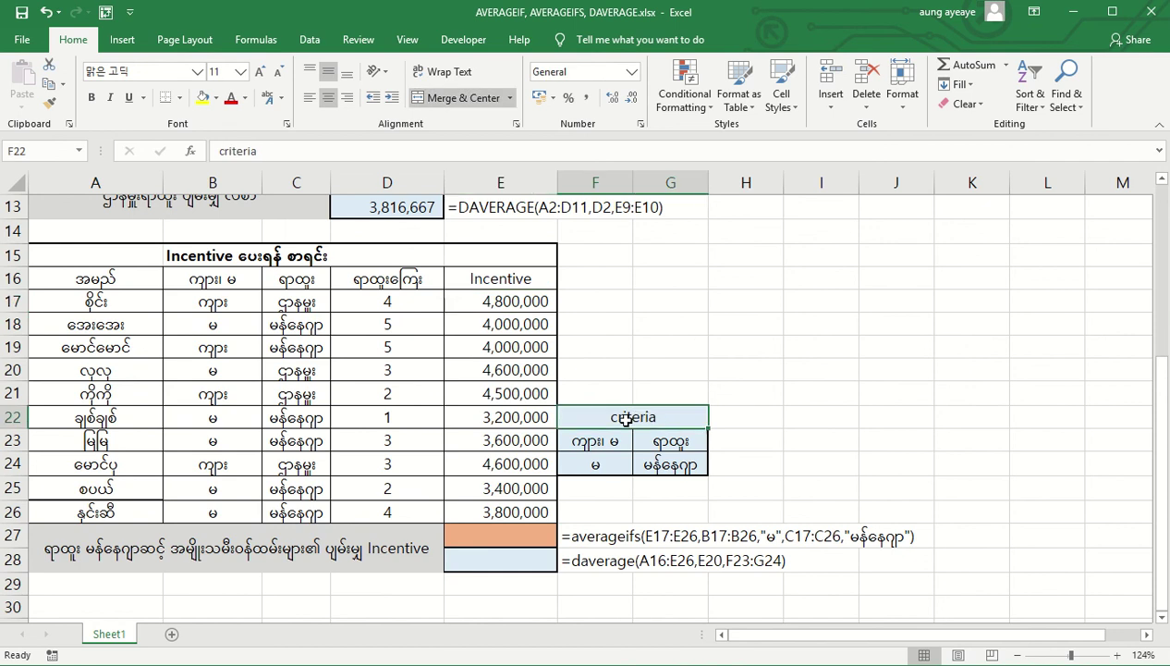
click(599, 442)
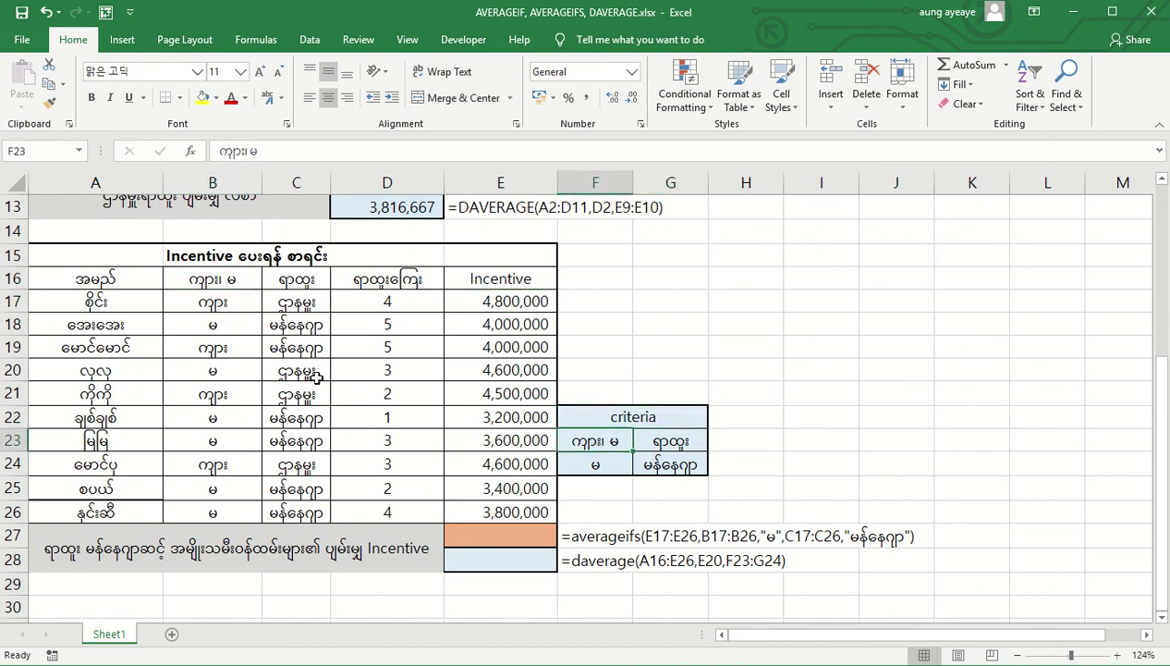
click(229, 329)
click(601, 463)
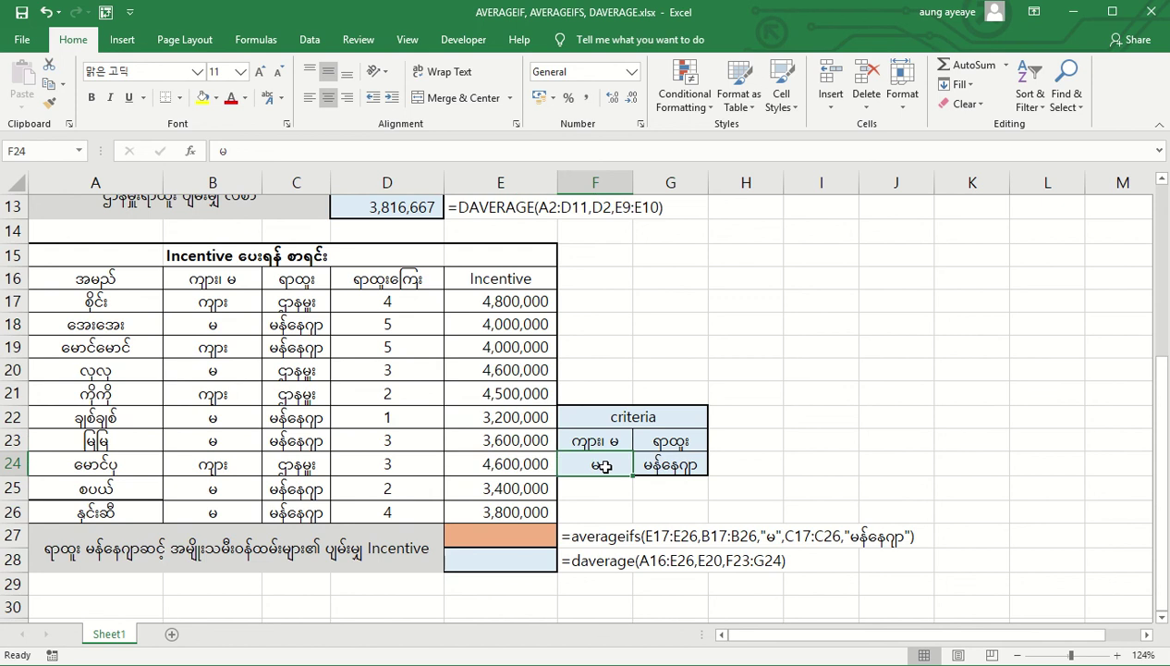
click(313, 281)
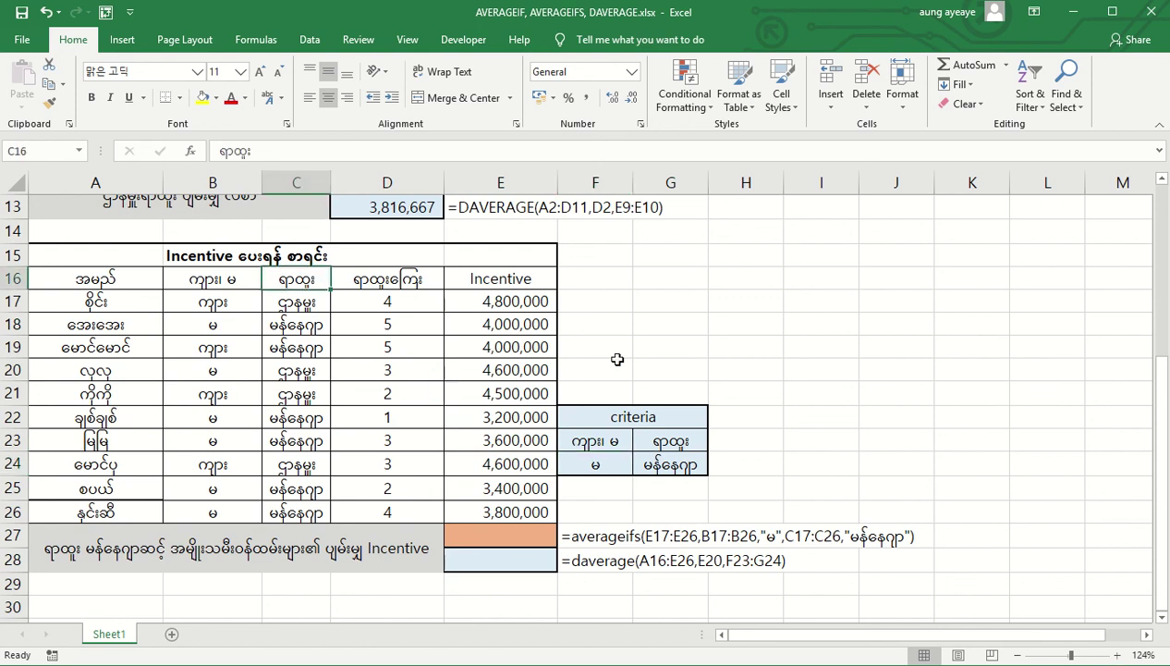
click(661, 442)
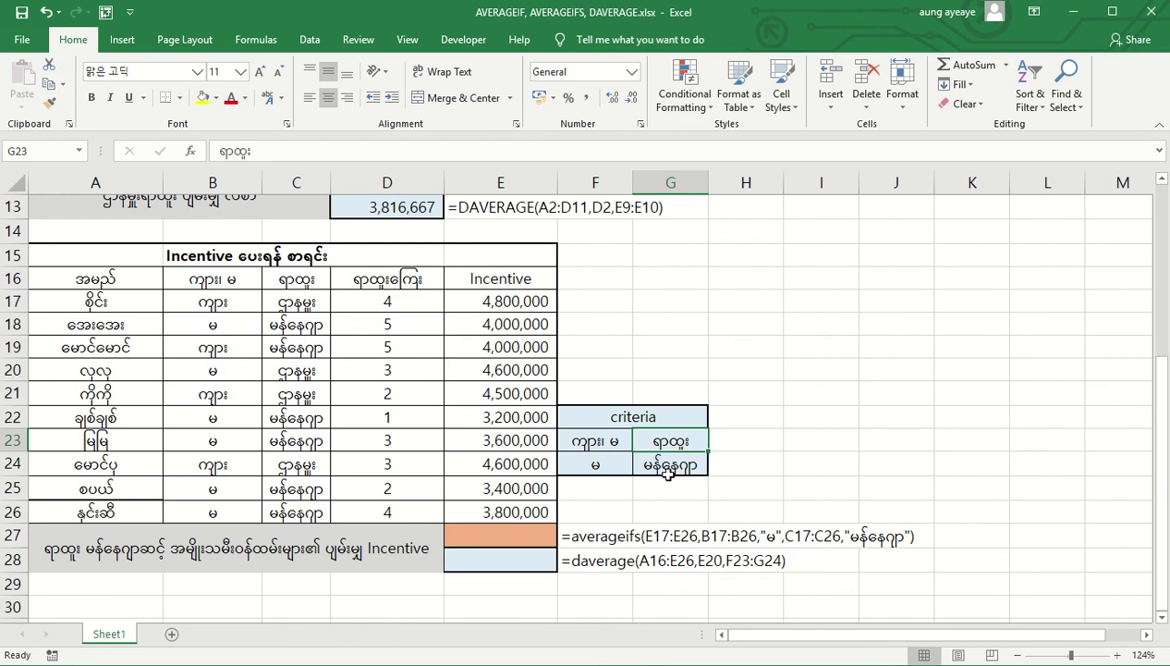
click(666, 470)
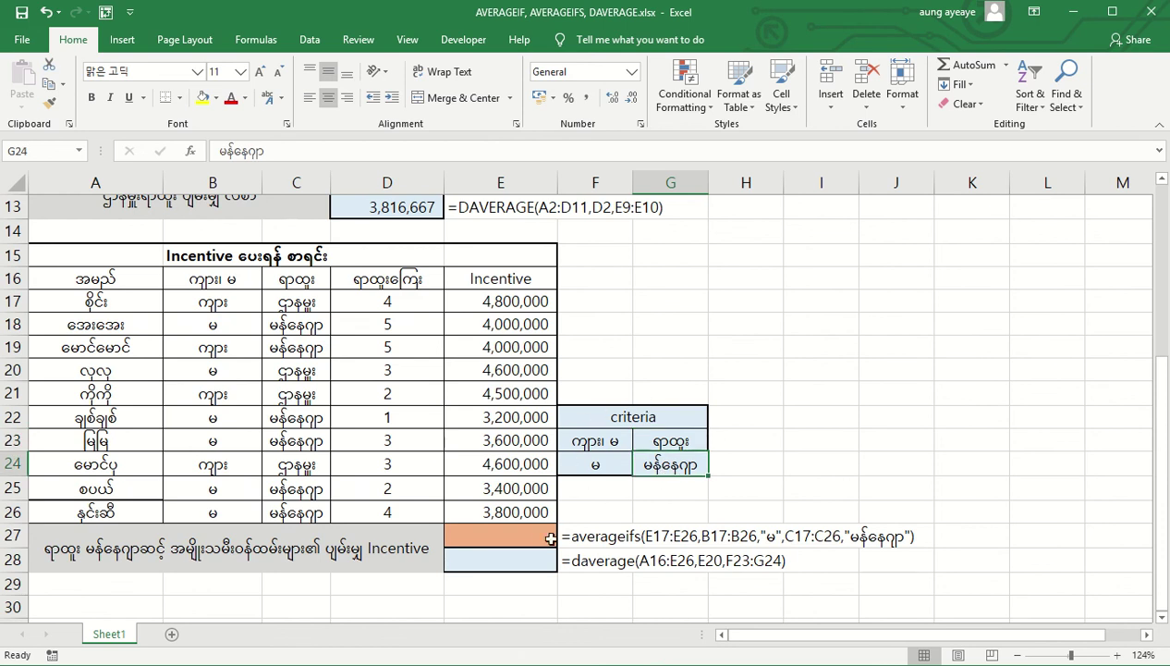
click(506, 564)
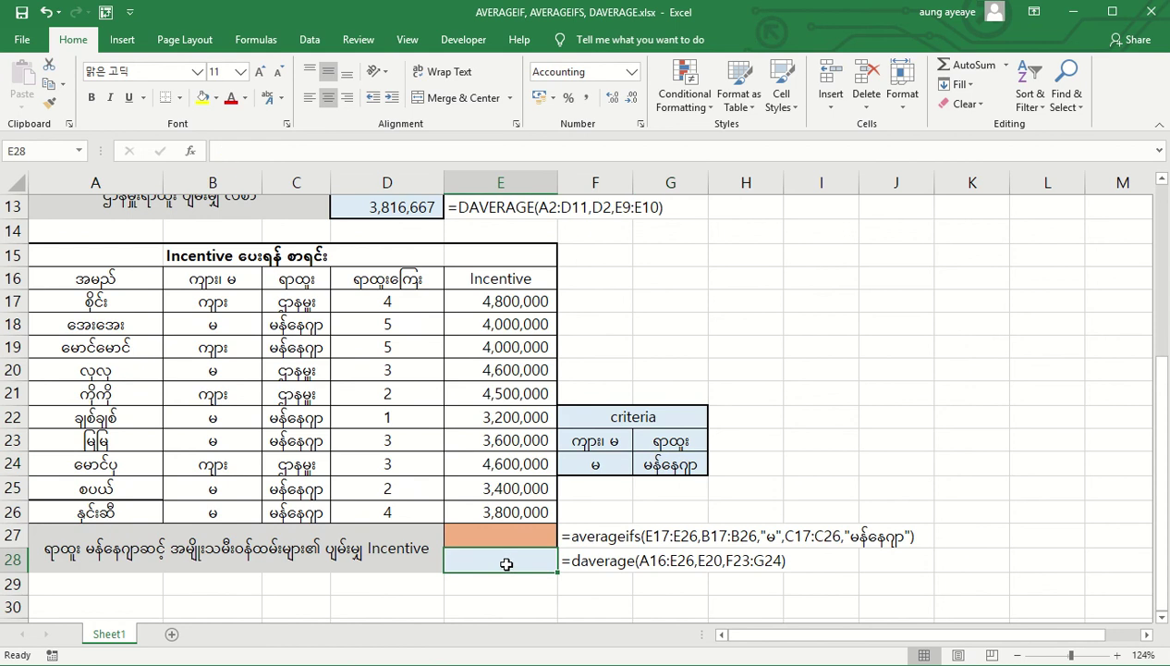
Step: Enter =daverage(A16:E26,E16,F23:G24) in E28, returning 3,600,000
text(=)
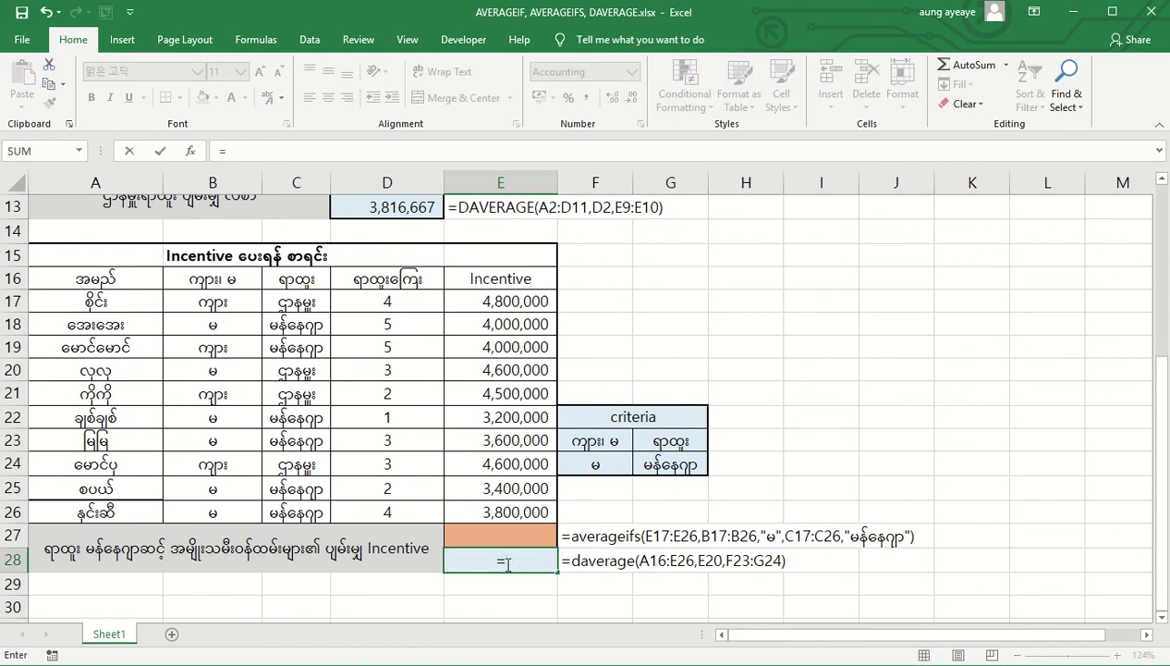
text(d)
key(BackSpace)
text(daverag)
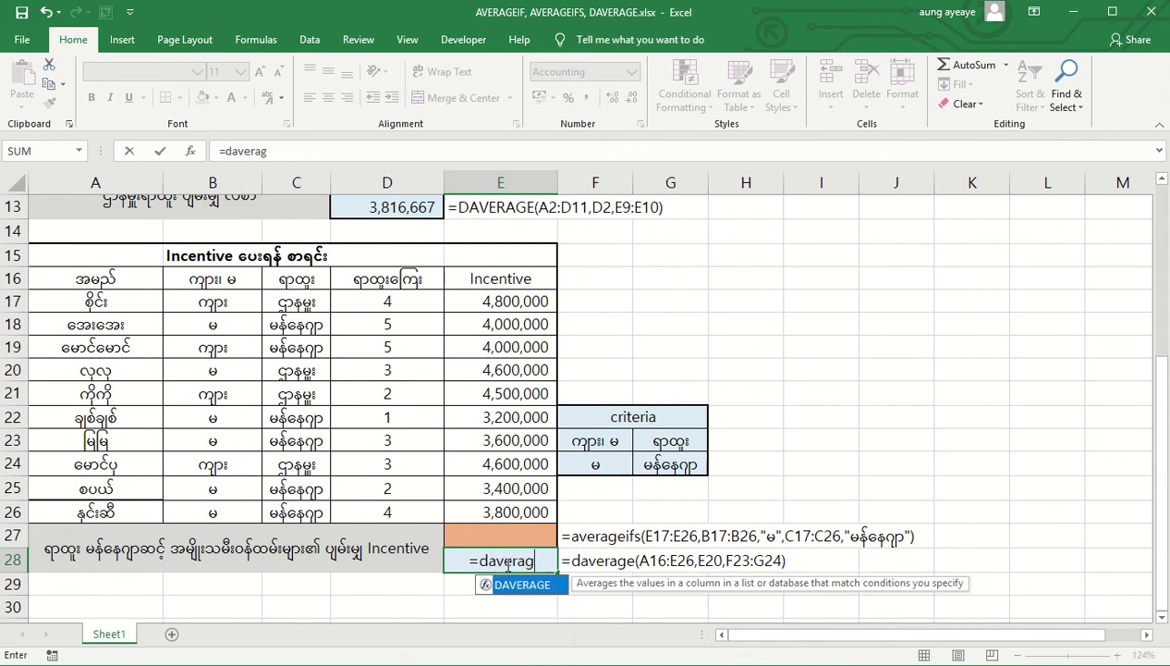
text(e()
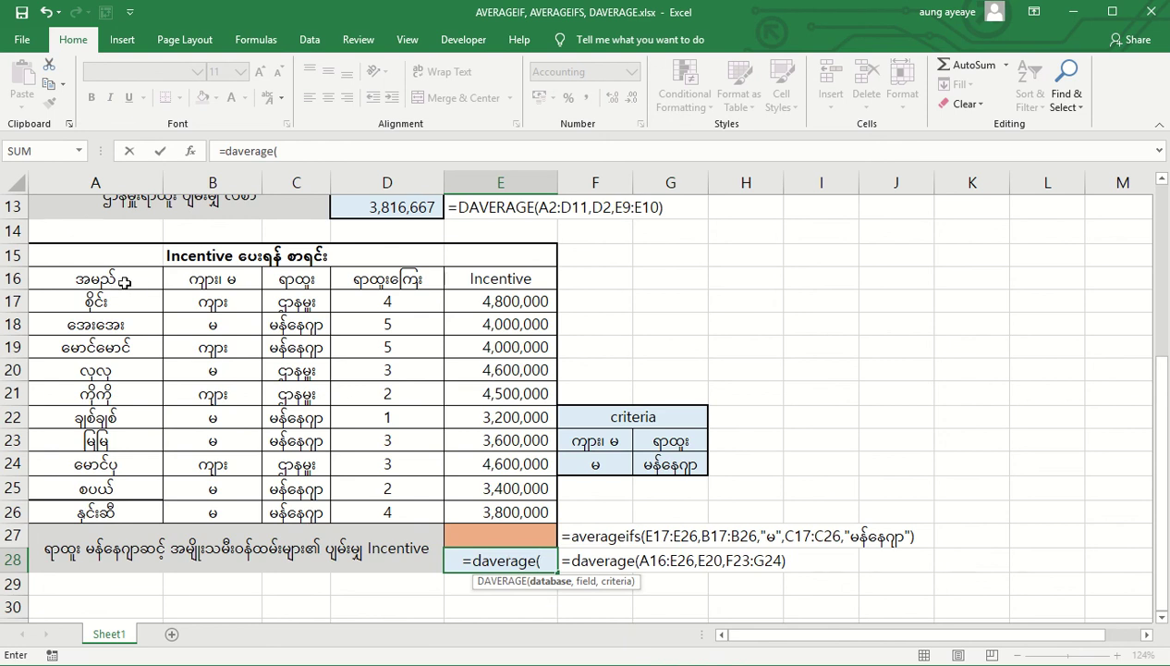
drag(134, 282, 498, 505)
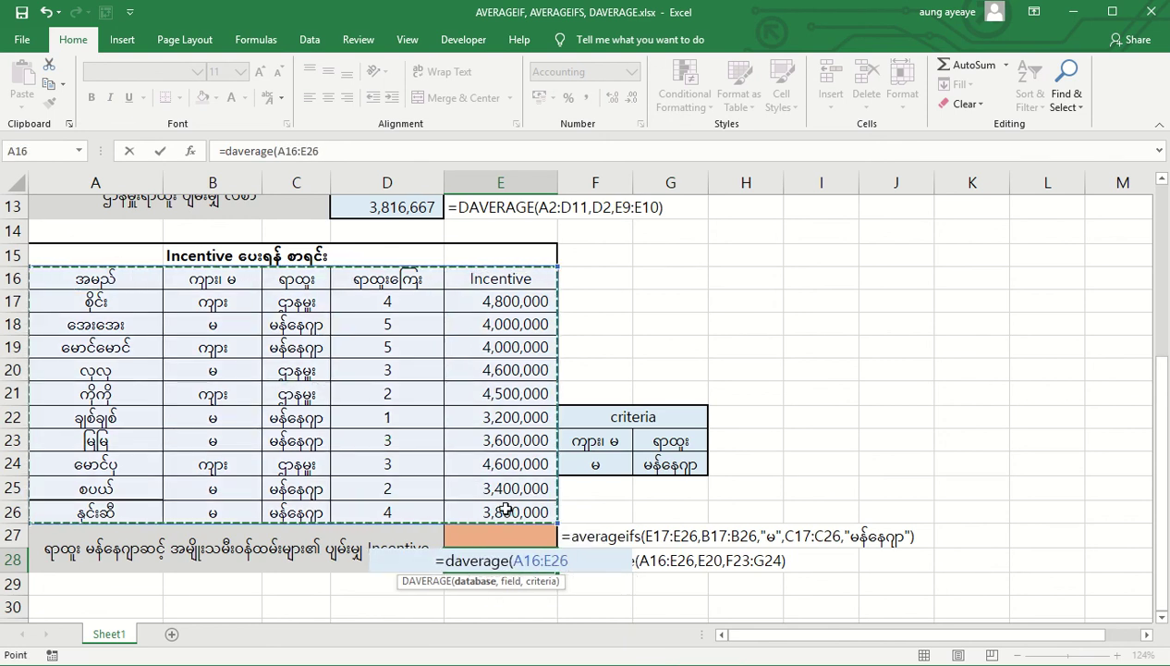
text(,)
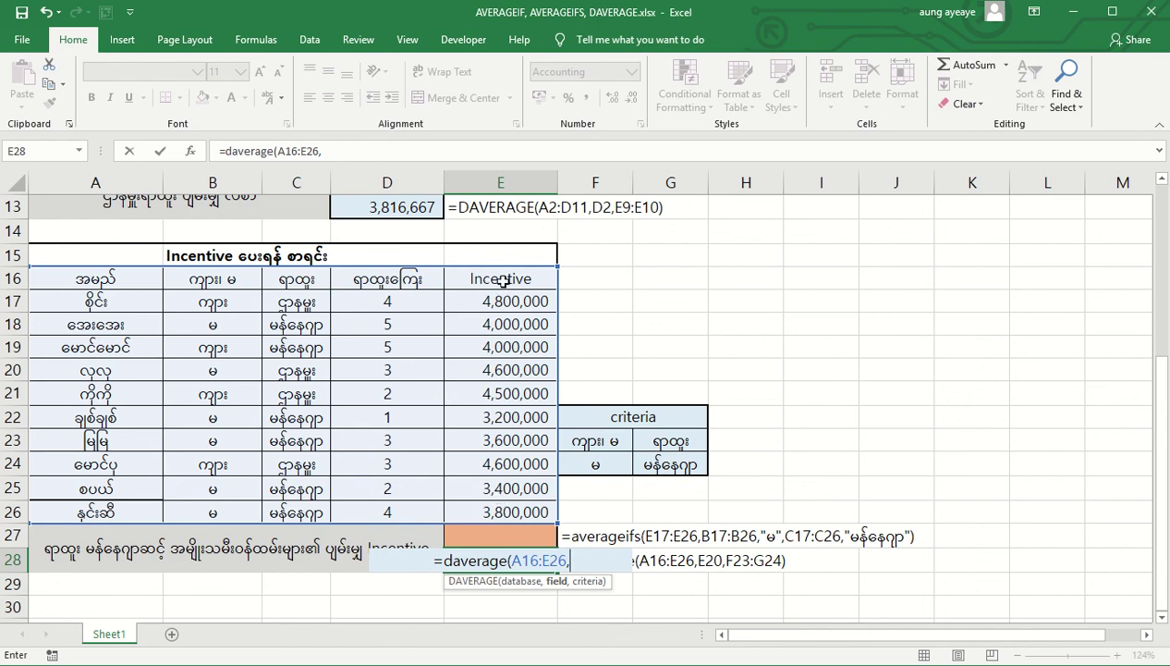
click(500, 280)
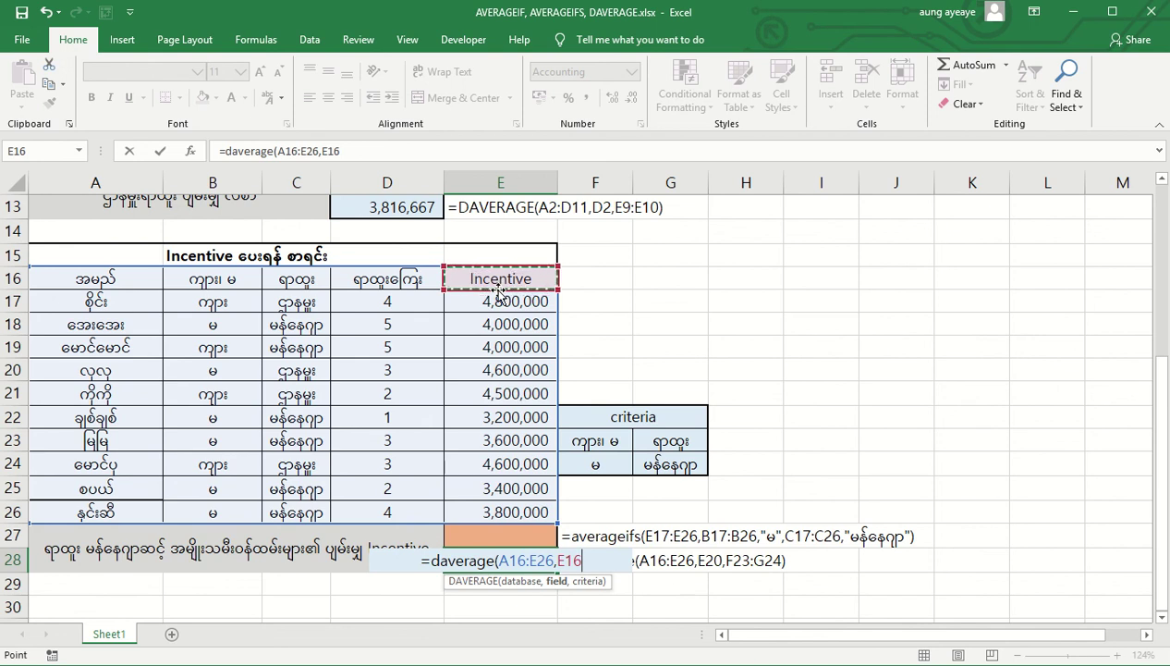
text(,)
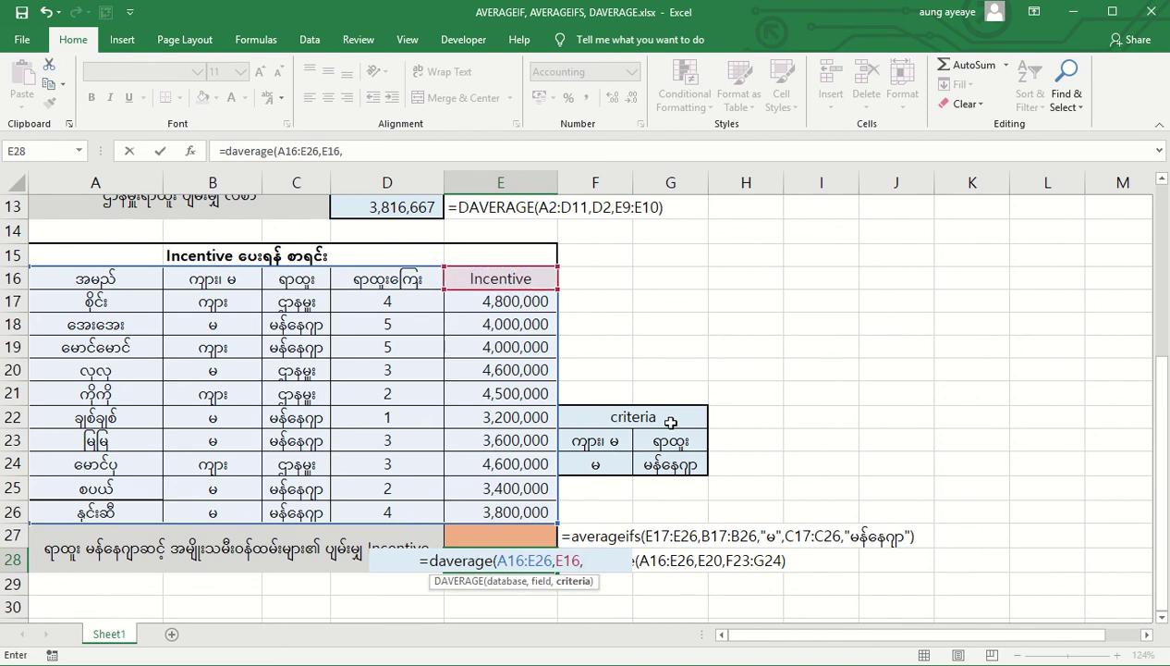
drag(597, 444, 666, 464)
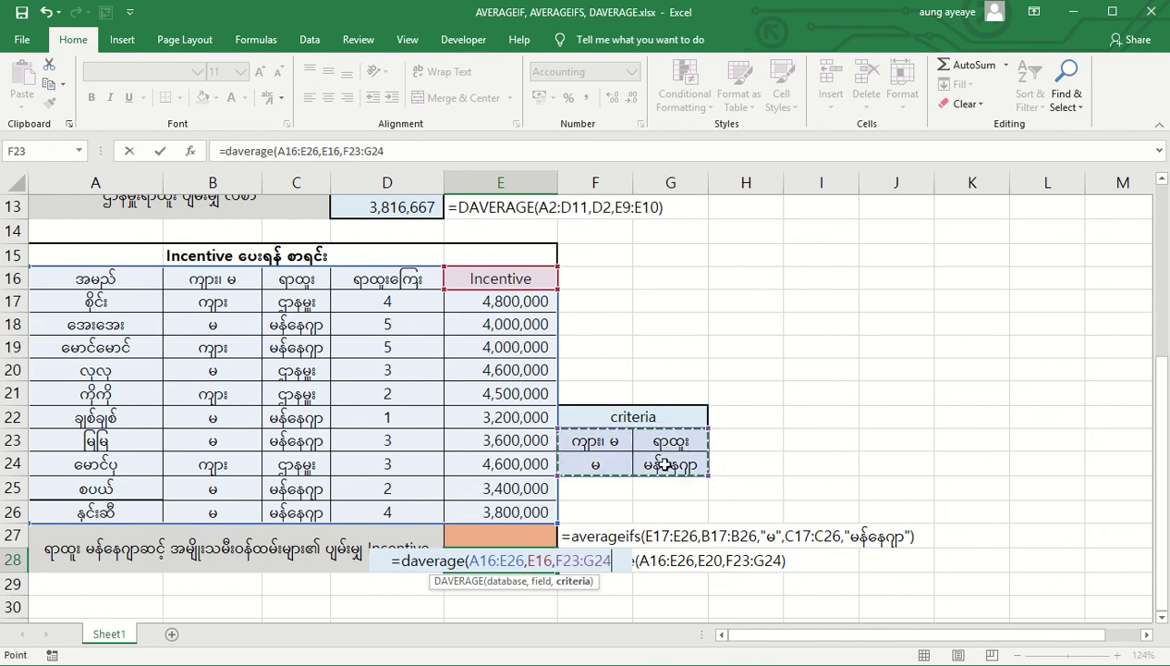
text())
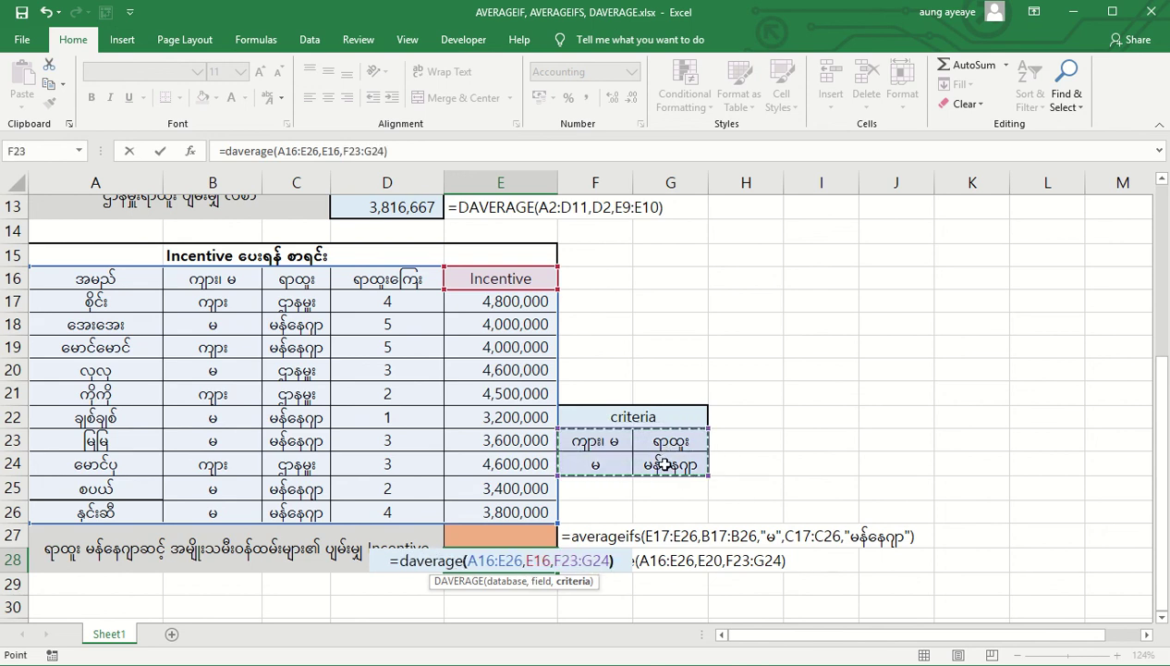
key(Return)
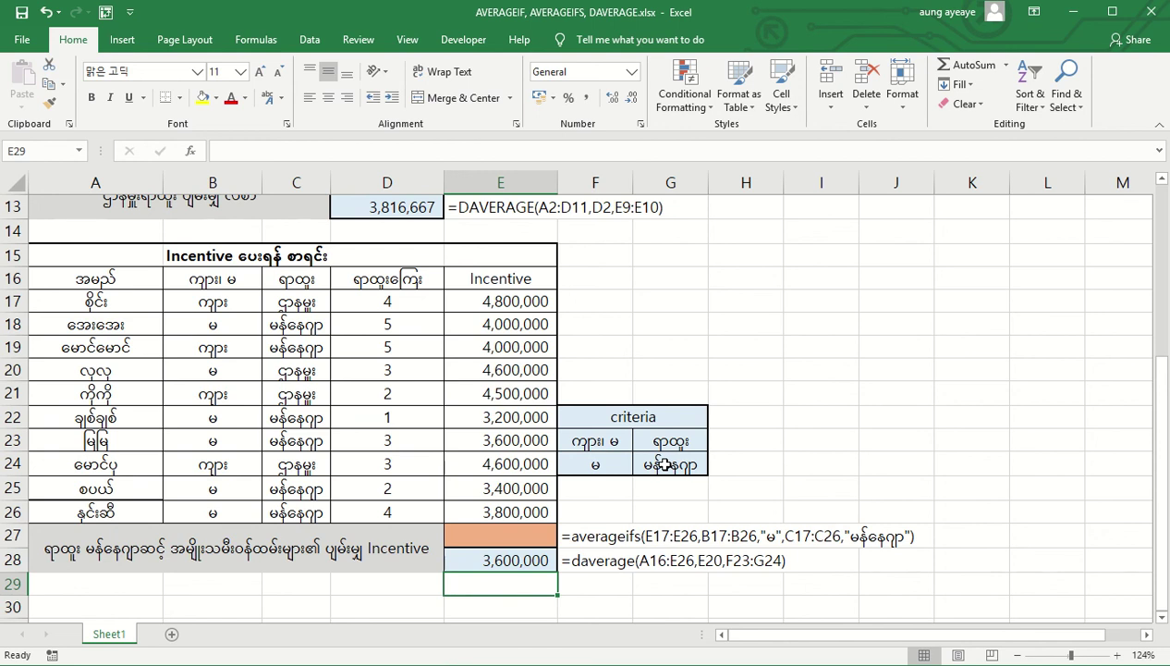
Step: Enter =AVERAGEIFS(E17:E26,C17:C26,"မန်နေဂျာ",B17:B26,"မ") in E27, returning 3,600,000
click(516, 534)
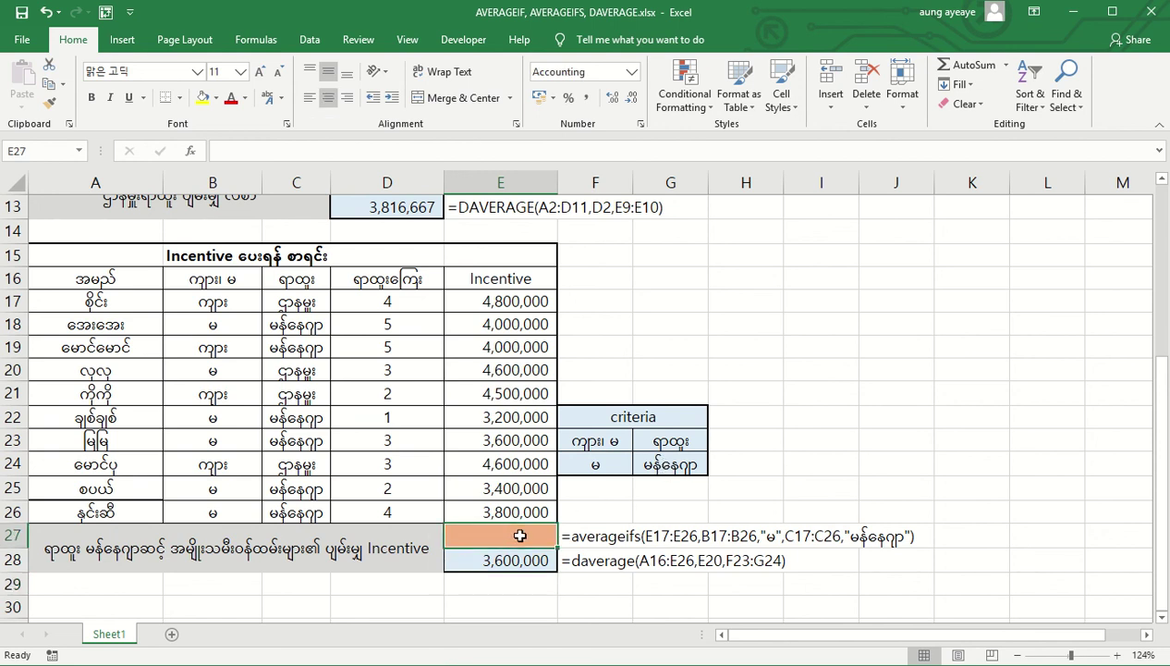
text(=)
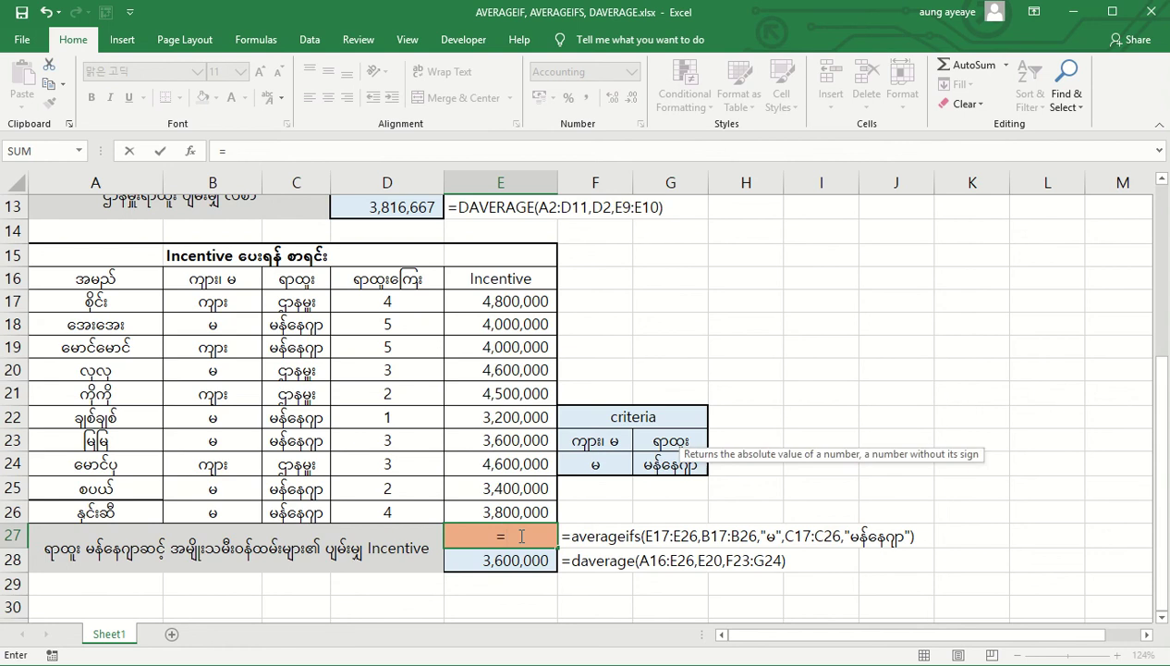
text(averageifs()
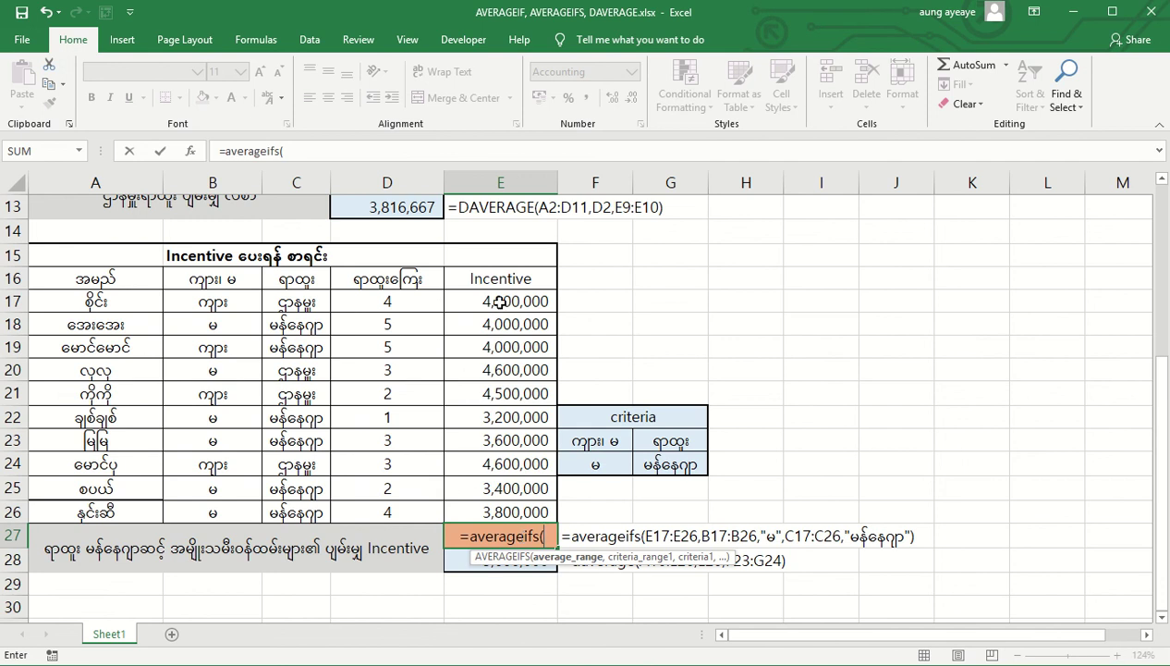
click(495, 306)
drag(496, 306, 502, 508)
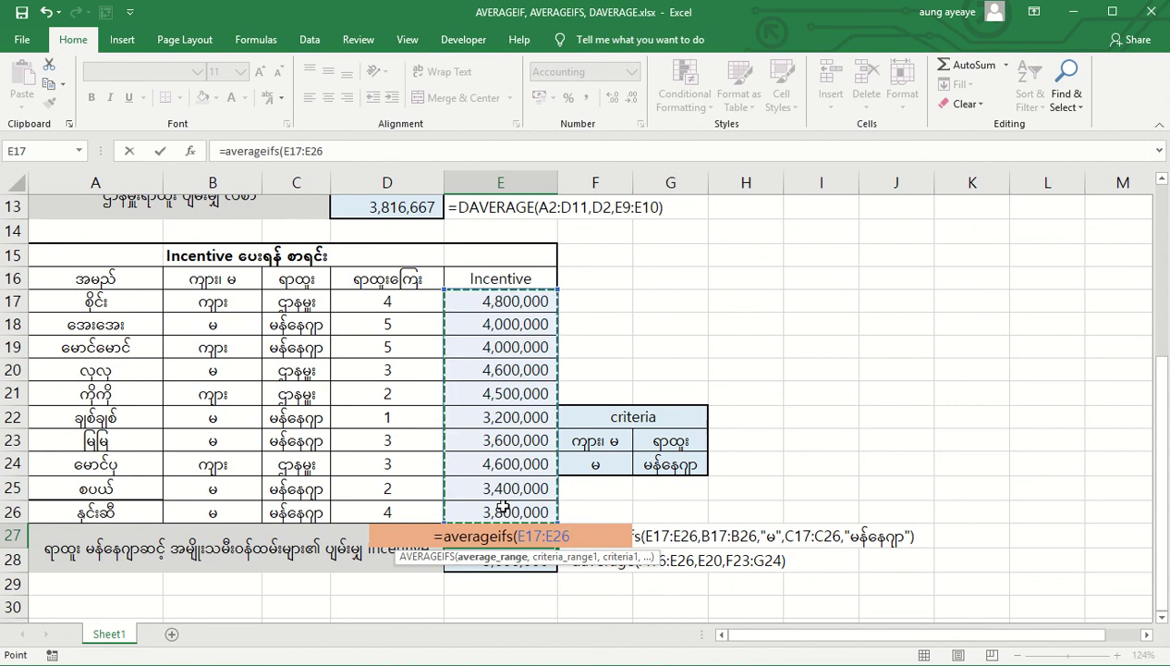
text(,)
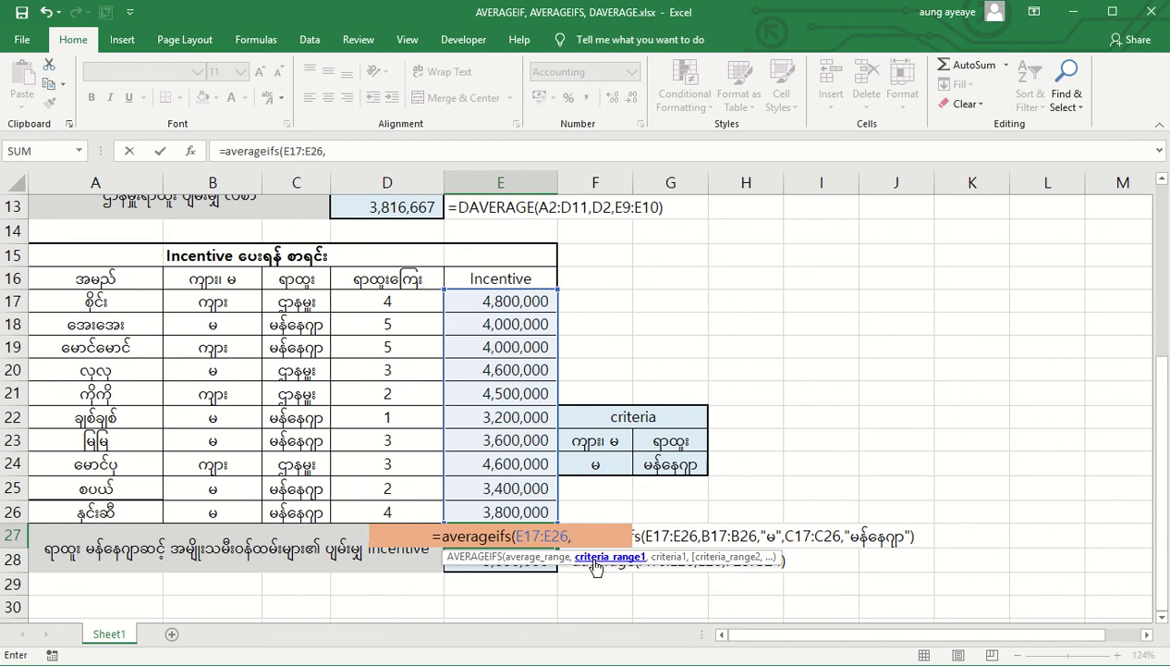
drag(314, 304, 312, 509)
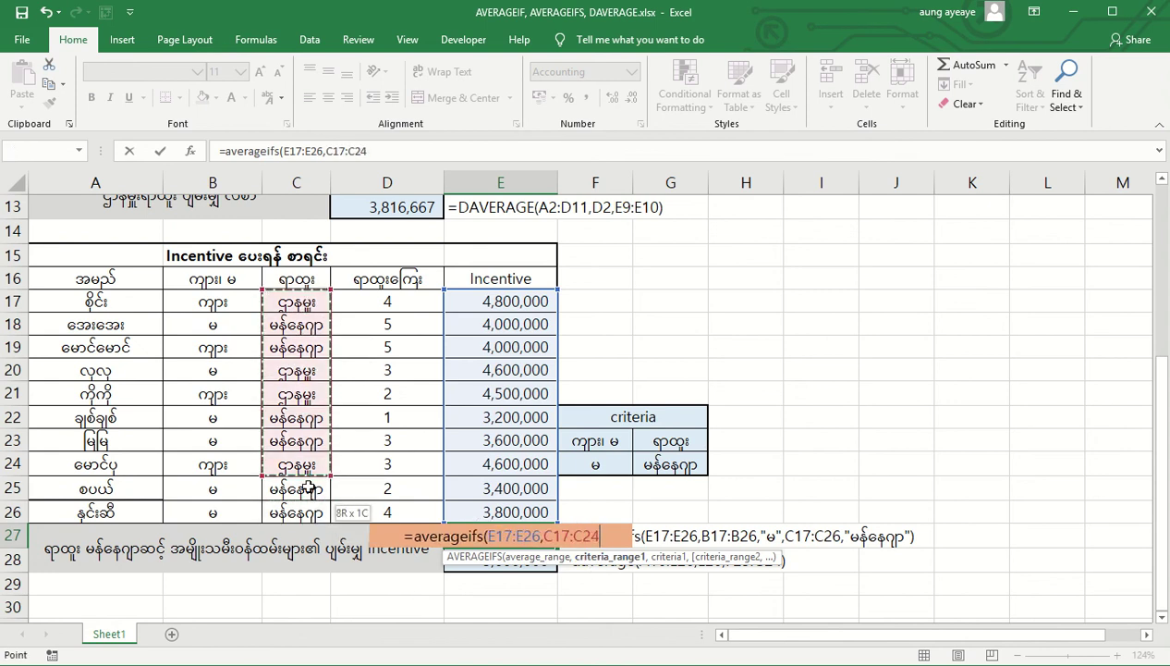
text(,)
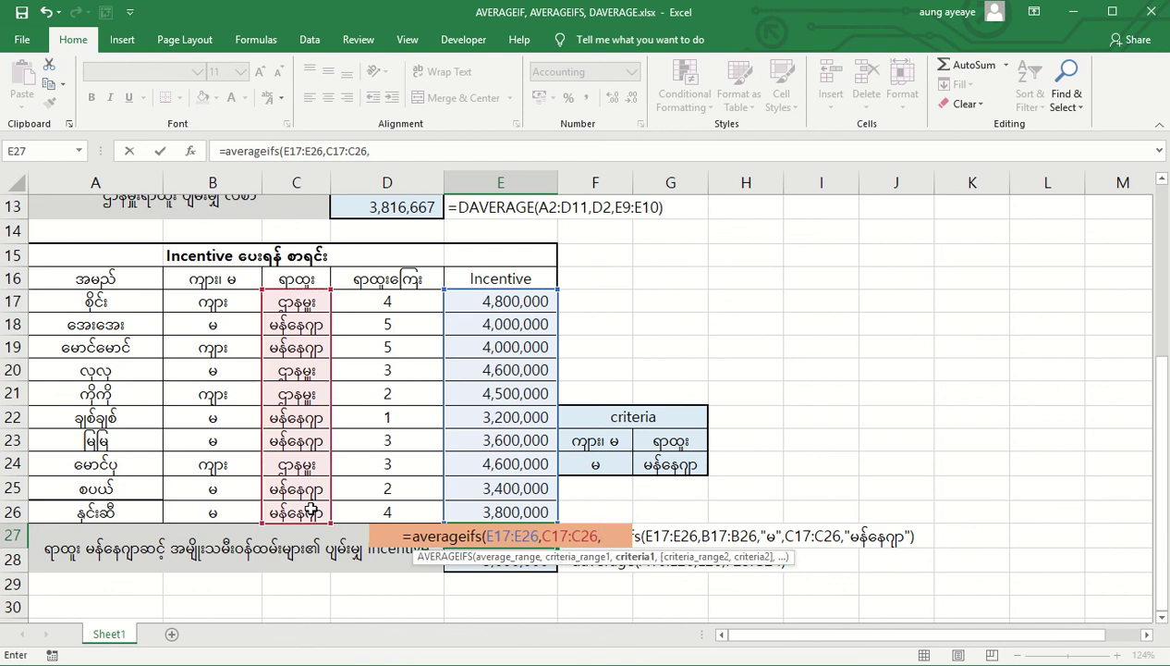
text(")
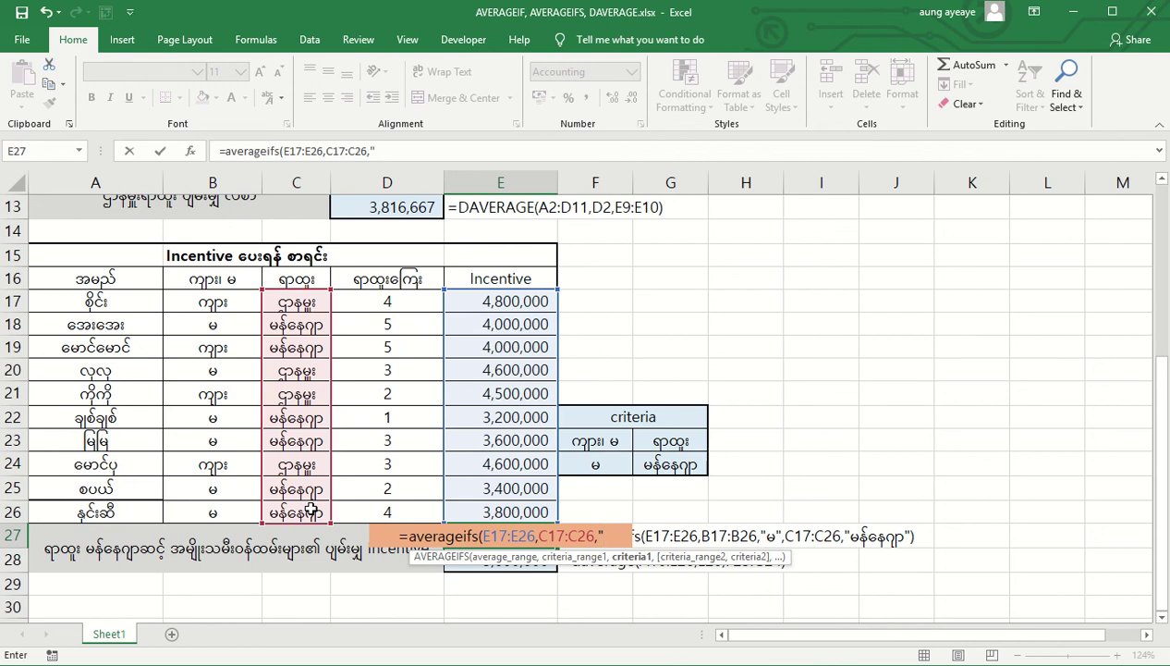
text(မ)
key(BackSpace)
text(မန်)
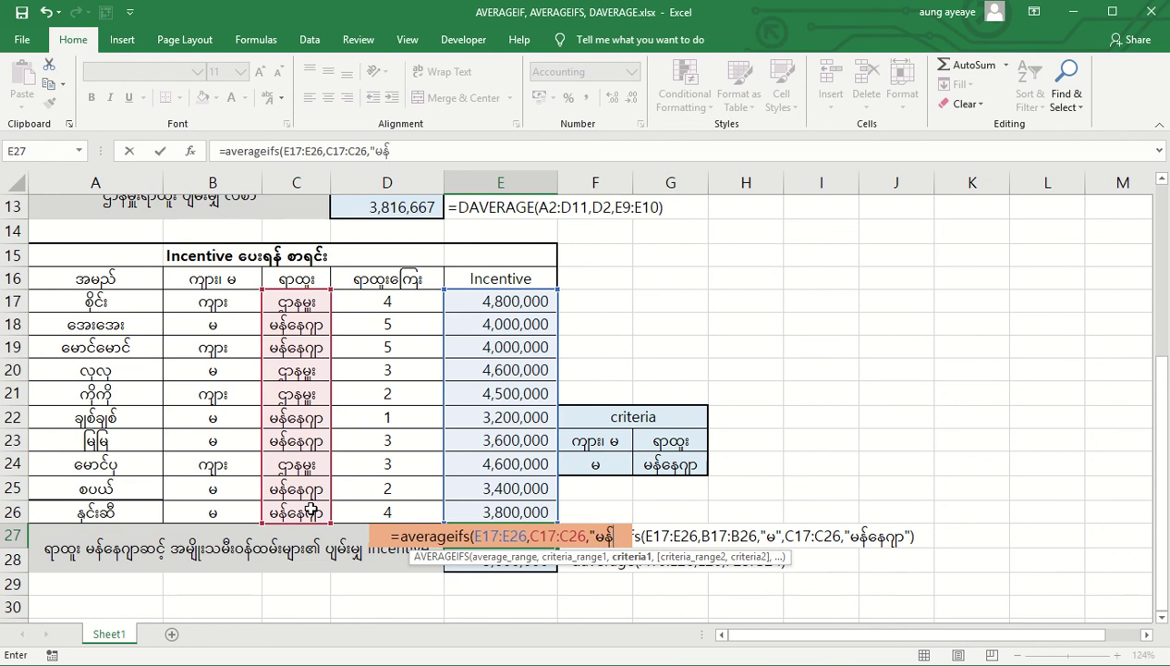
text(နေ)
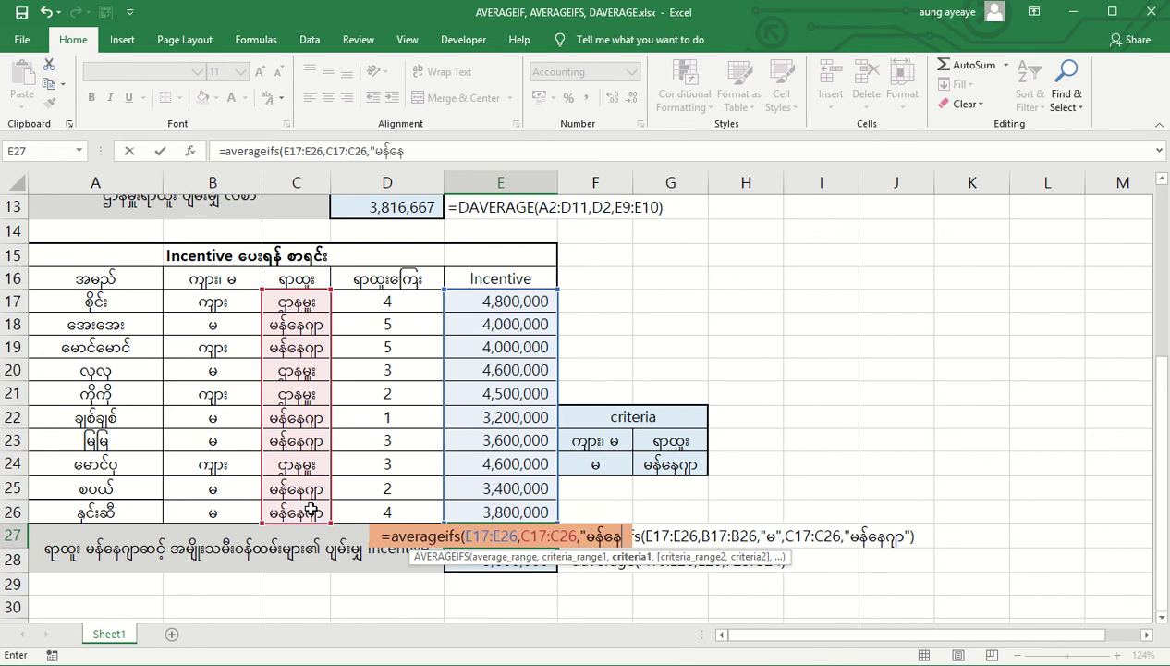
text(ဂျာ",)
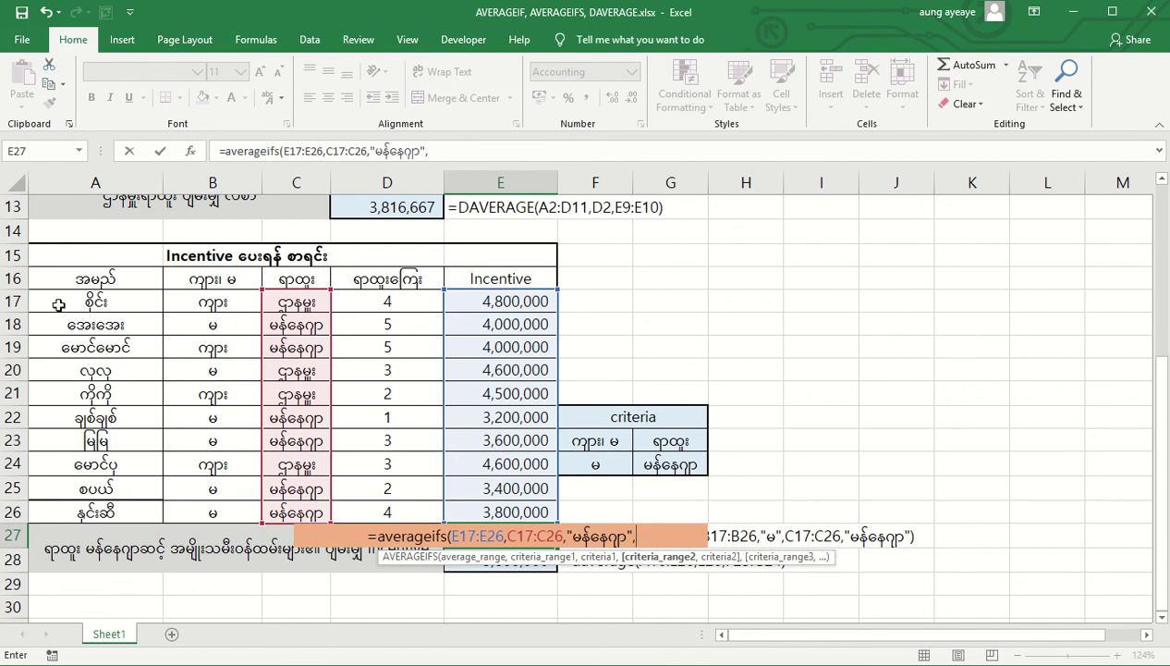
click(192, 302)
drag(192, 303, 211, 511)
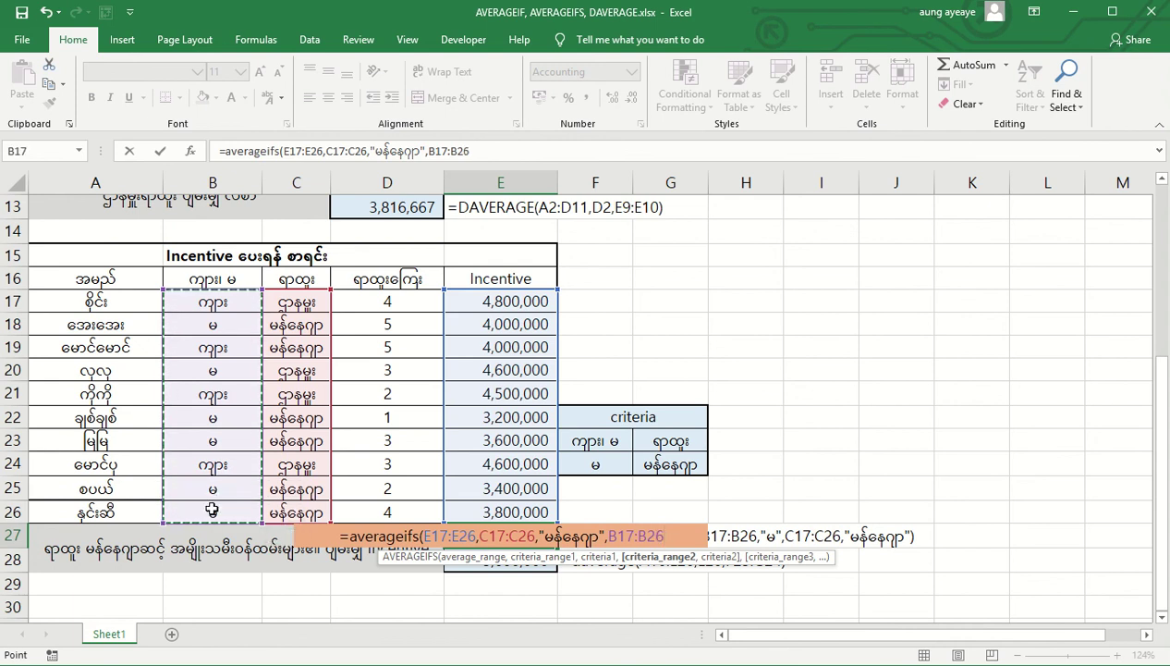
text(,"မ")
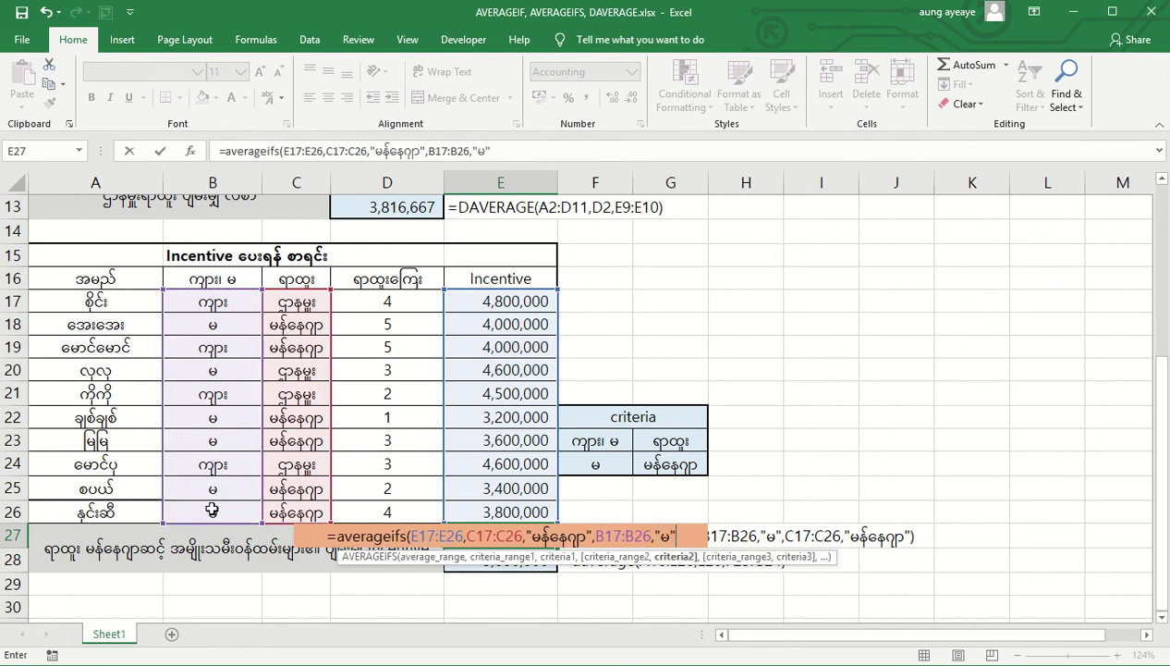
text())
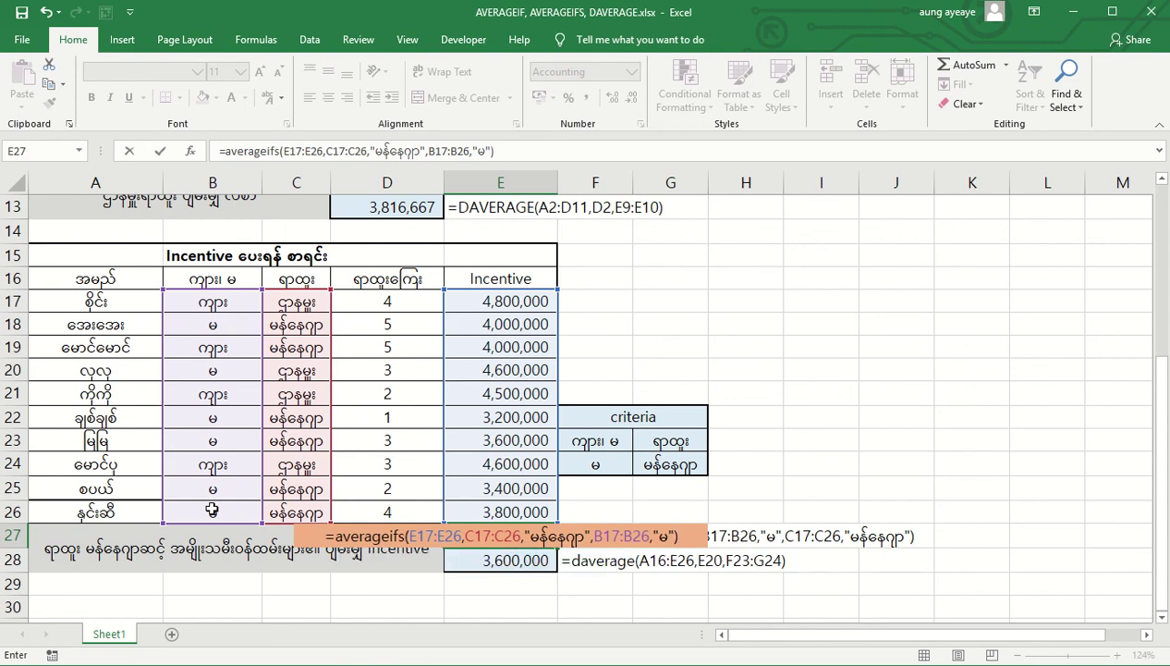
key(Return)
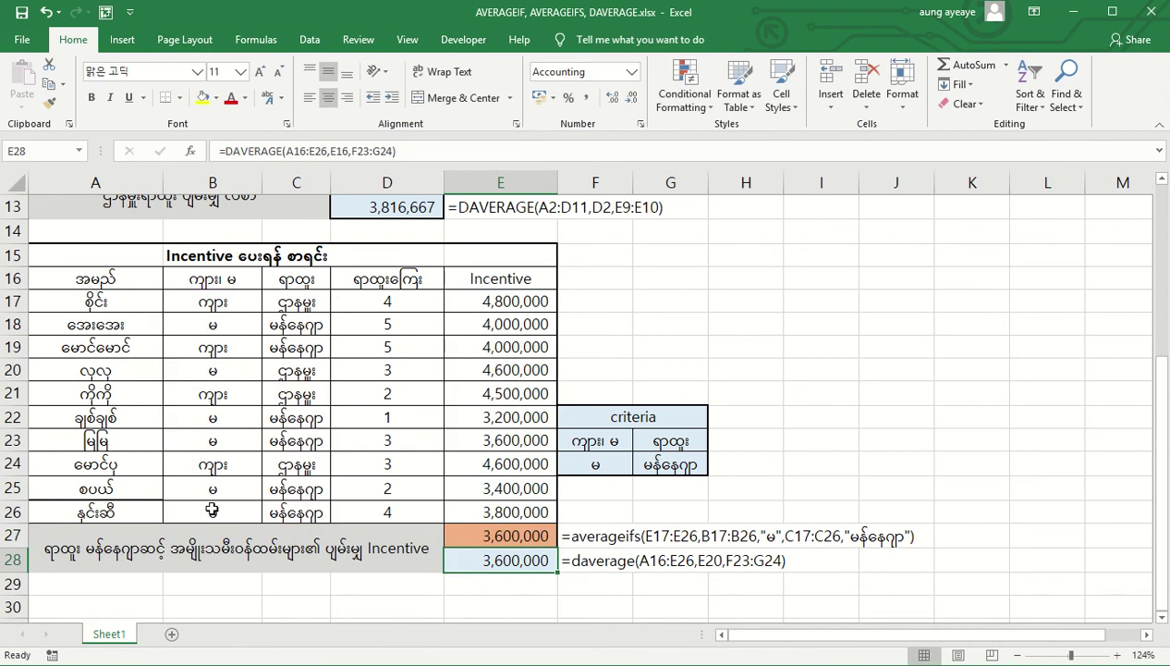
drag(491, 535, 500, 561)
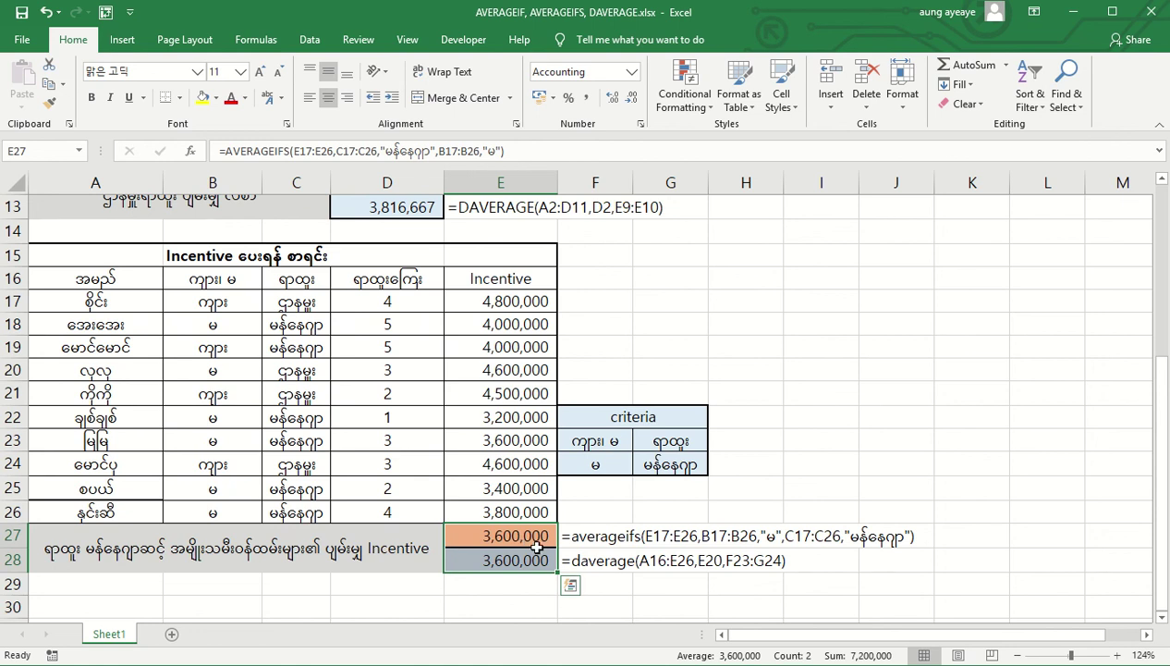
click(610, 465)
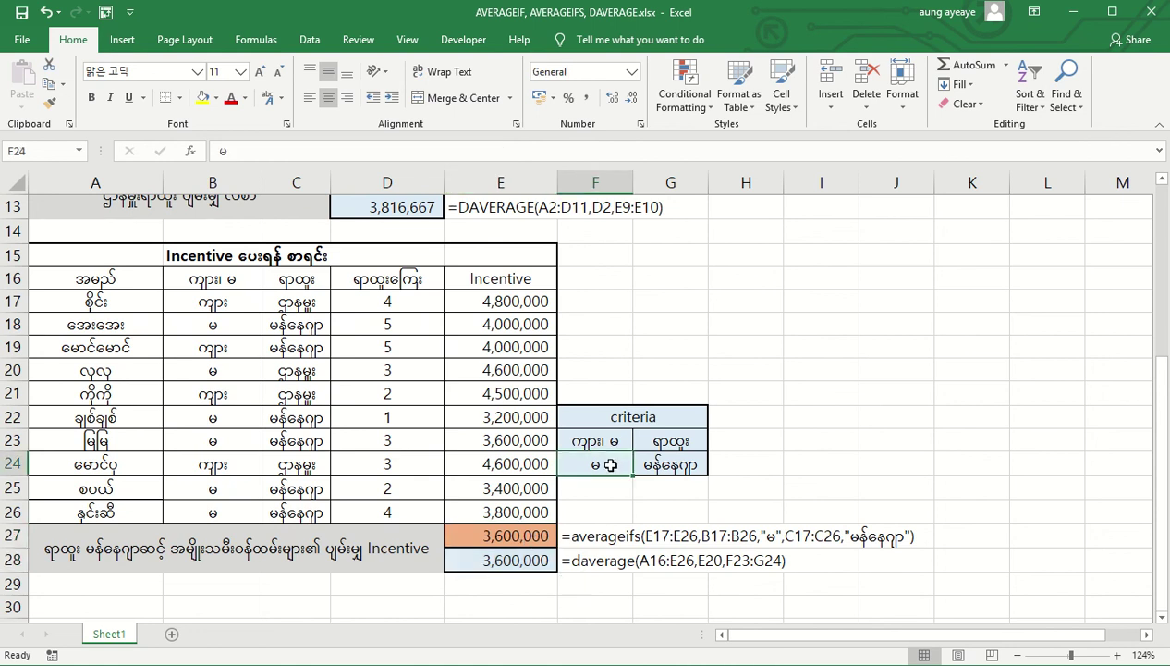
text(ကျား)
key(Return)
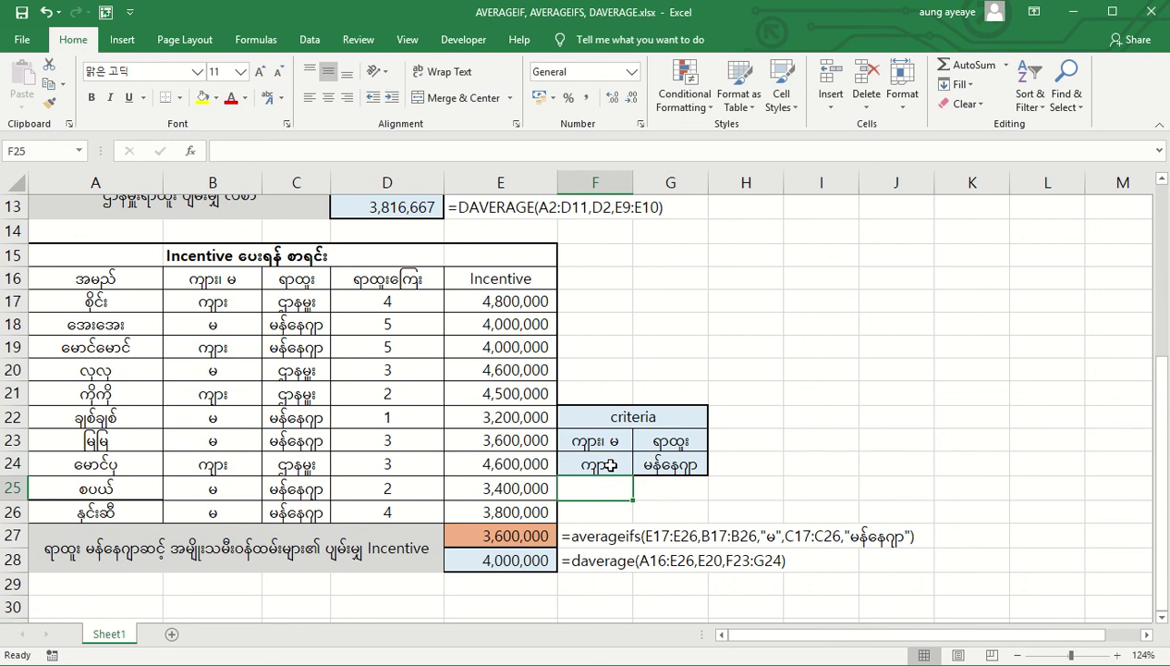
click(602, 471)
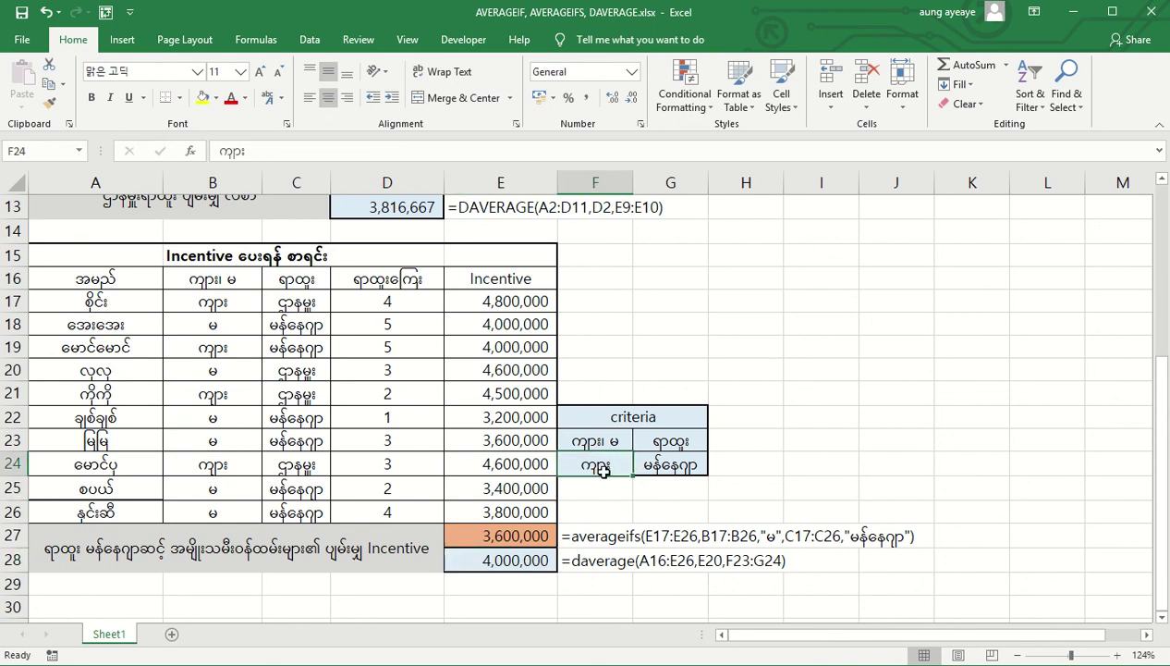
key(ctrl+z)
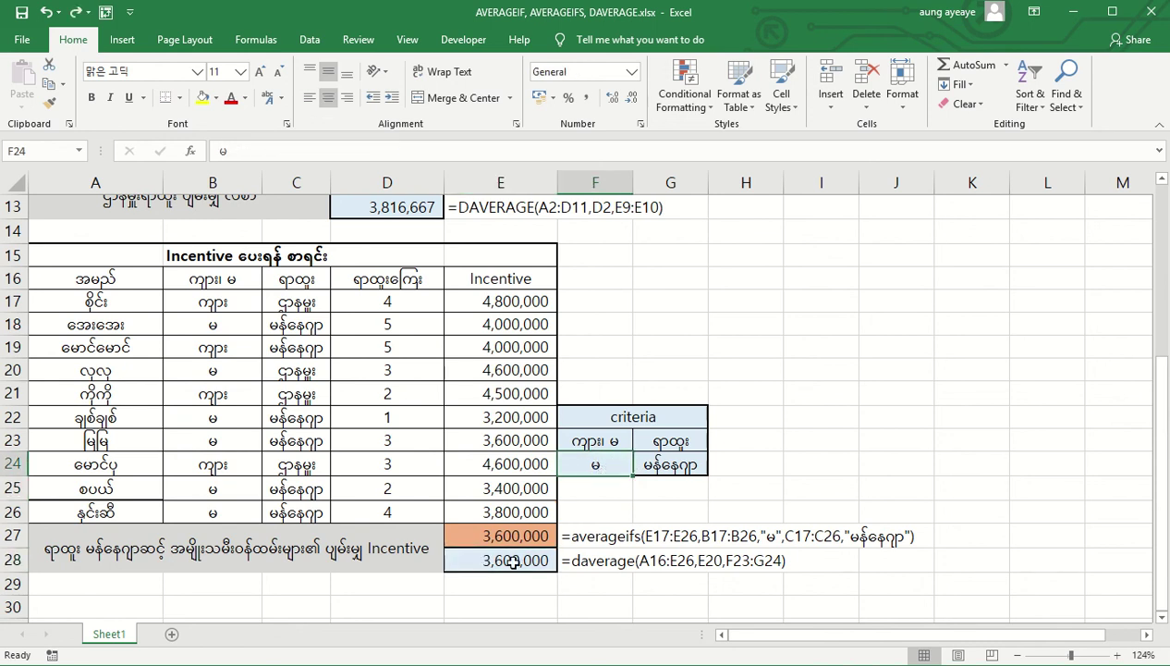
click(509, 556)
click(616, 460)
click(661, 464)
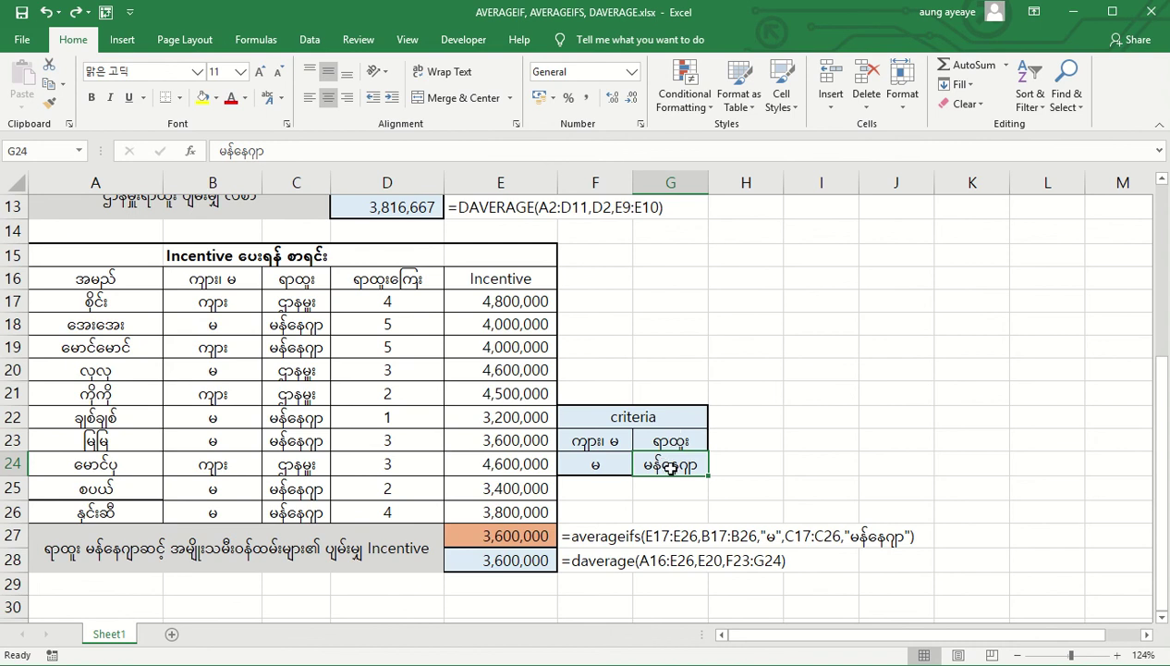
click(292, 370)
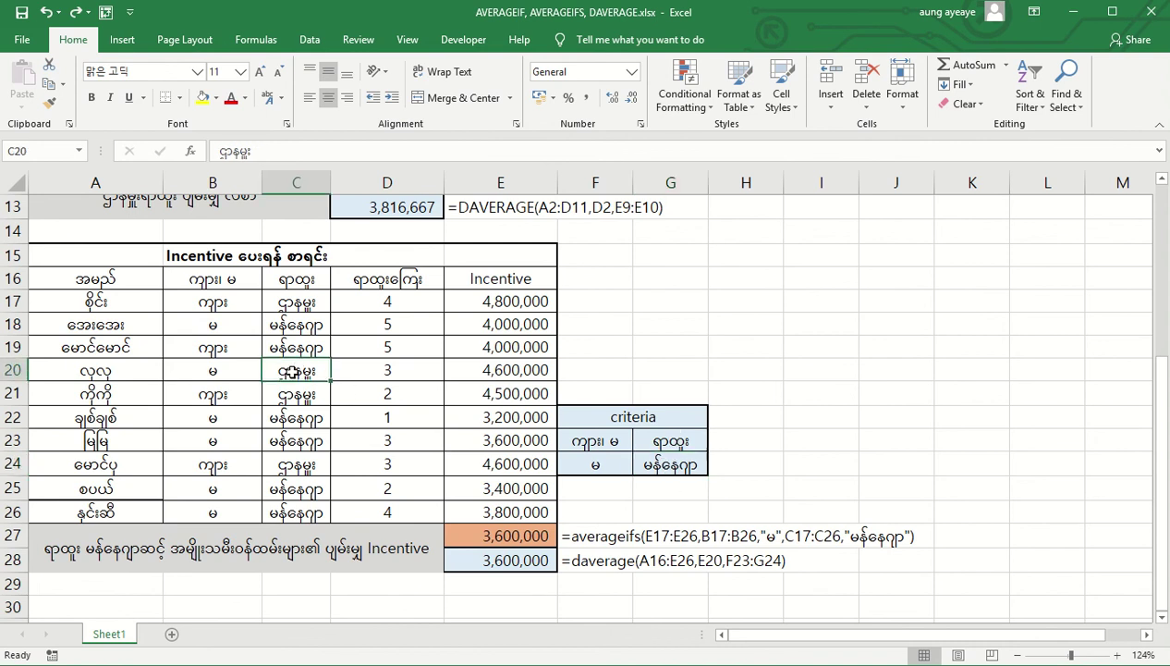
key(ctrl+c)
click(687, 461)
key(ctrl+v)
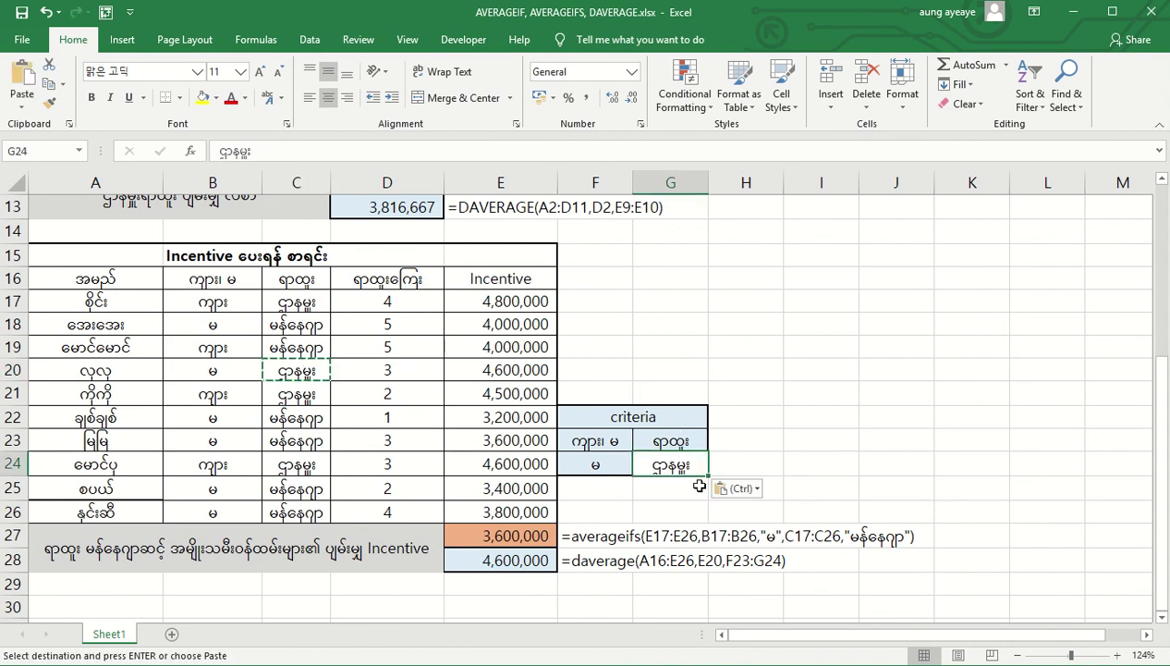
click(500, 564)
click(663, 464)
key(ctrl+z)
click(519, 538)
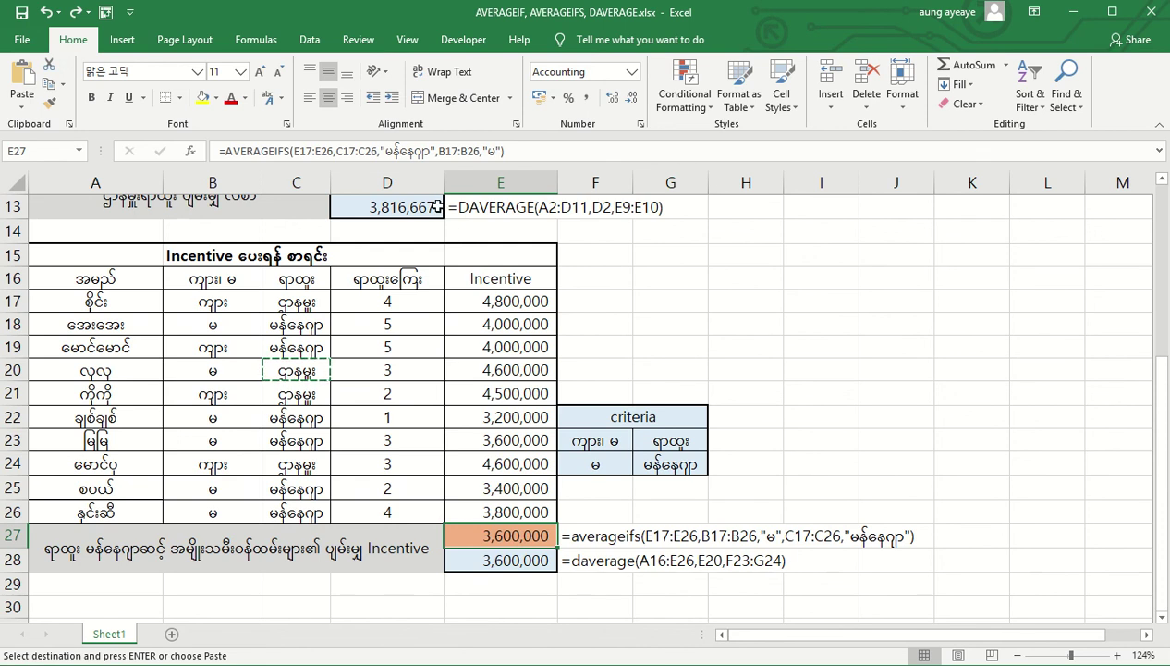
drag(427, 150, 385, 151)
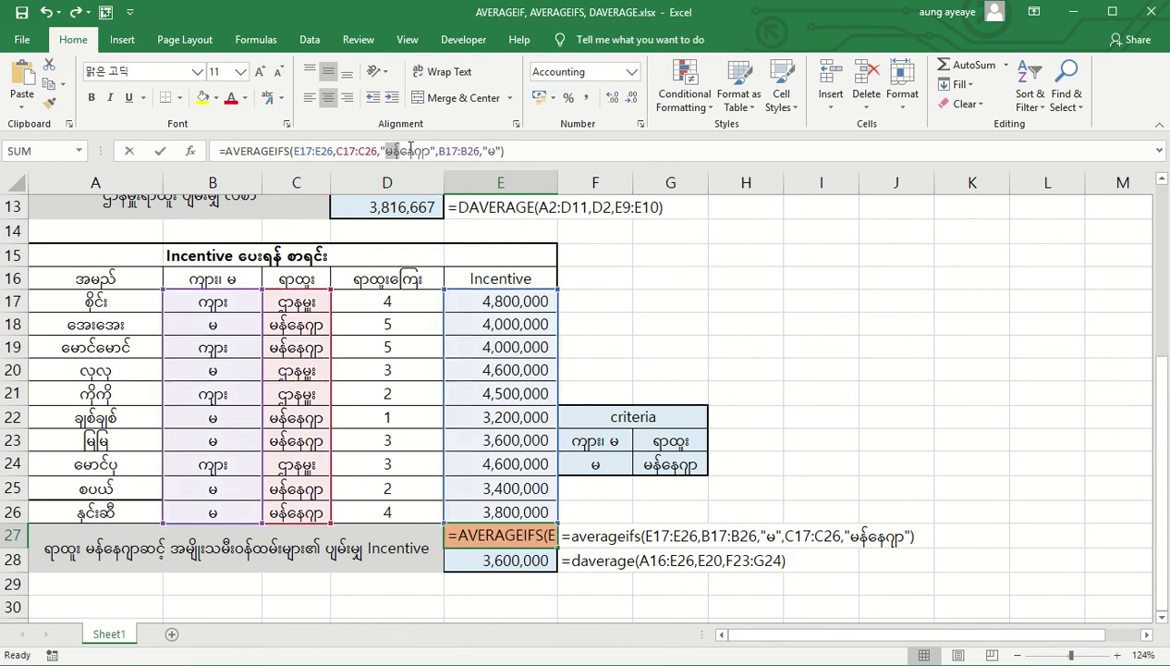
click(490, 151)
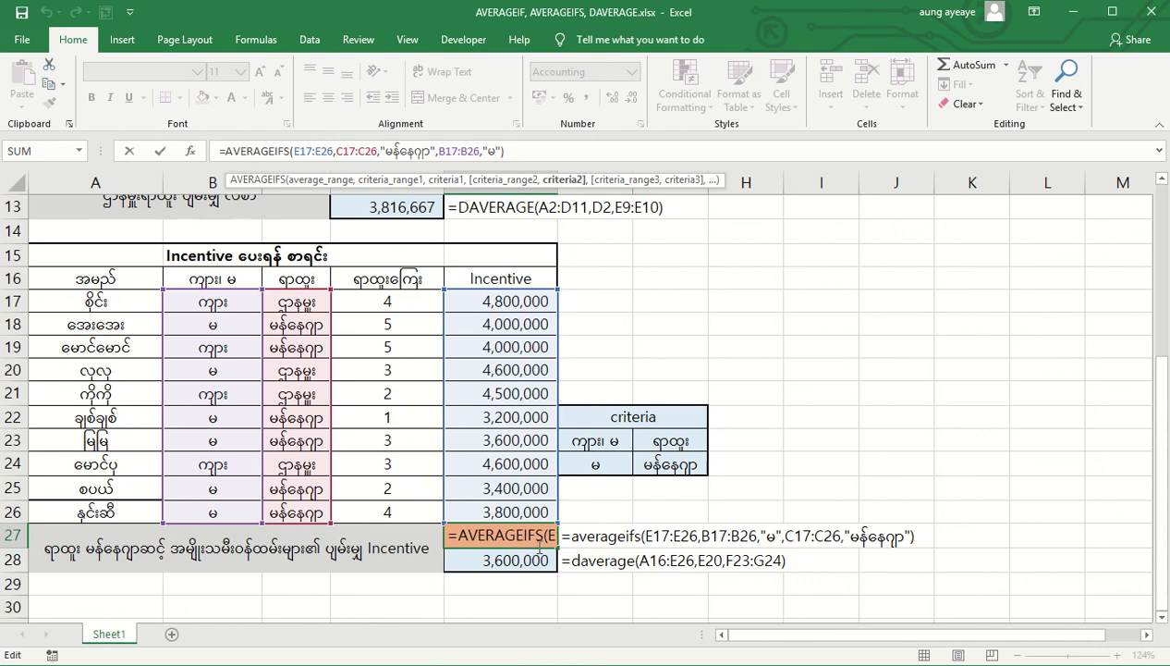
click(562, 530)
click(606, 511)
click(598, 536)
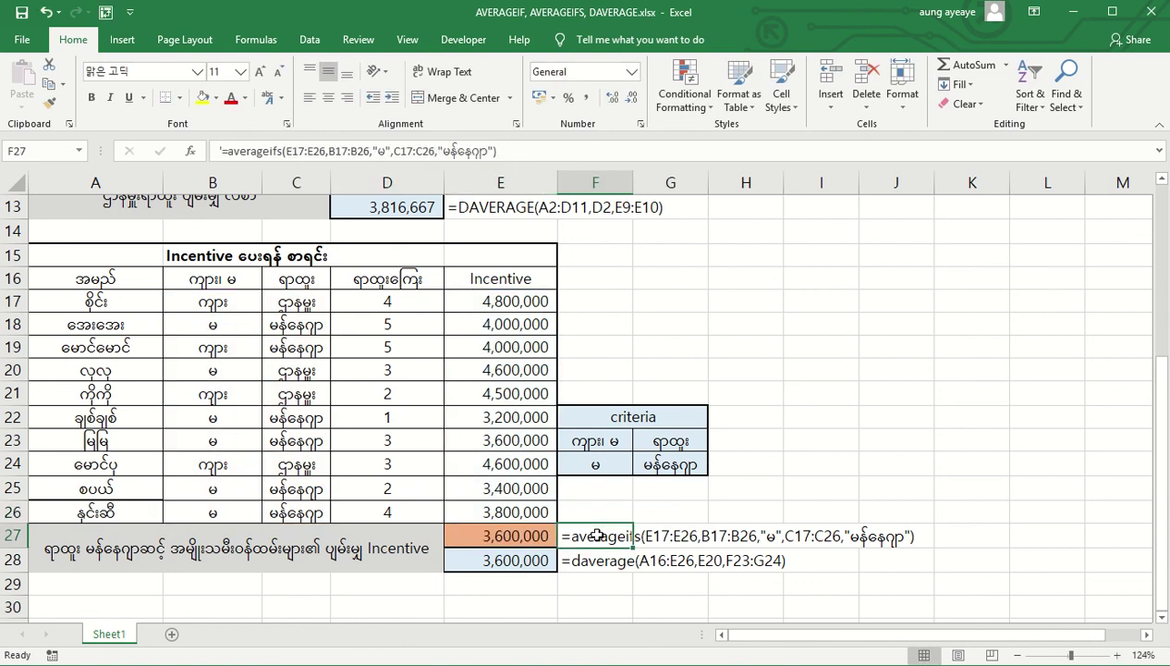
click(596, 552)
scroll(600, 560, up, 2)
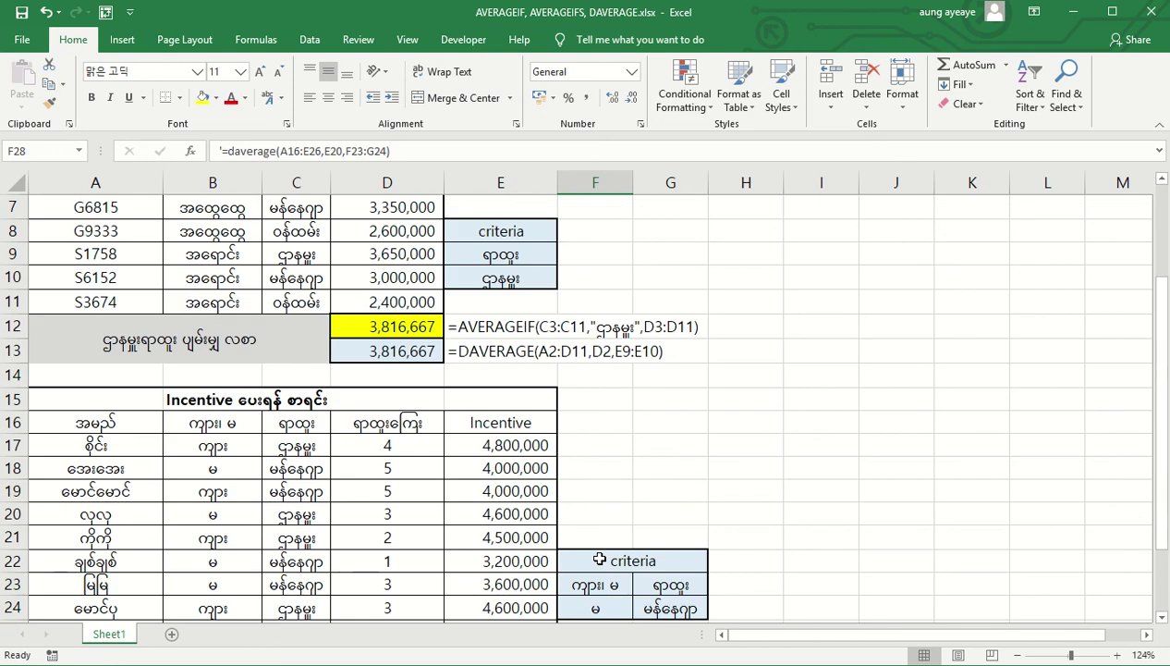
scroll(600, 559, down, 1)
scroll(600, 559, down, 2)
scroll(600, 559, up, 1)
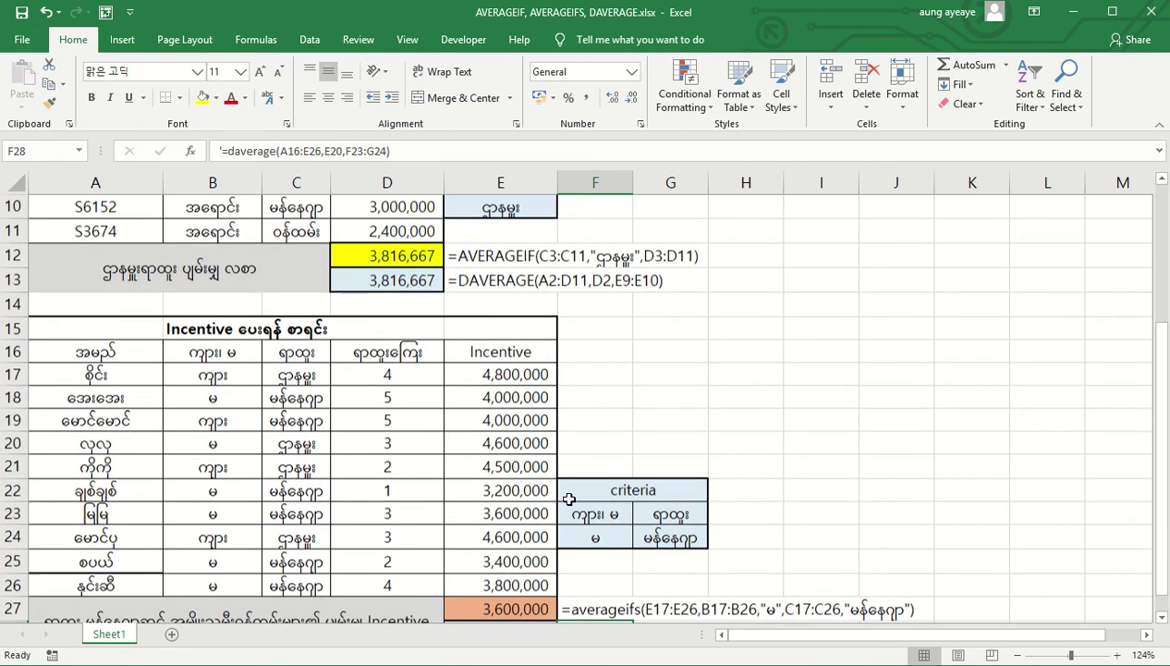
scroll(568, 498, up, 1)
scroll(569, 498, up, 1)
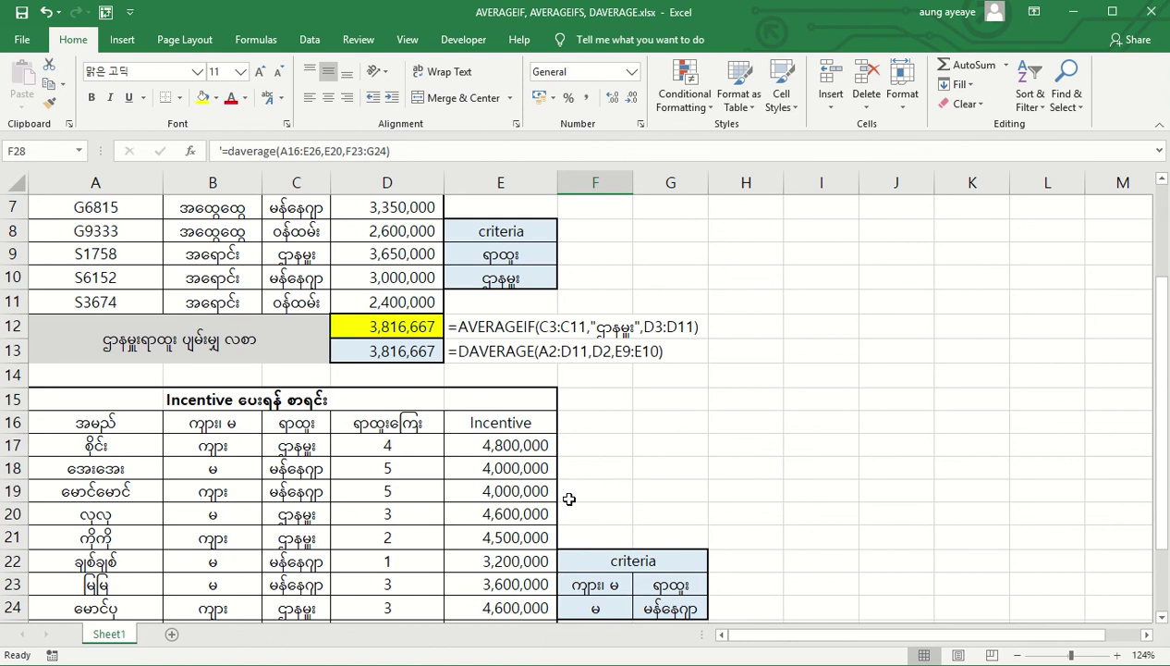
scroll(568, 498, down, 1)
scroll(568, 498, down, 1)
scroll(569, 498, down, 1)
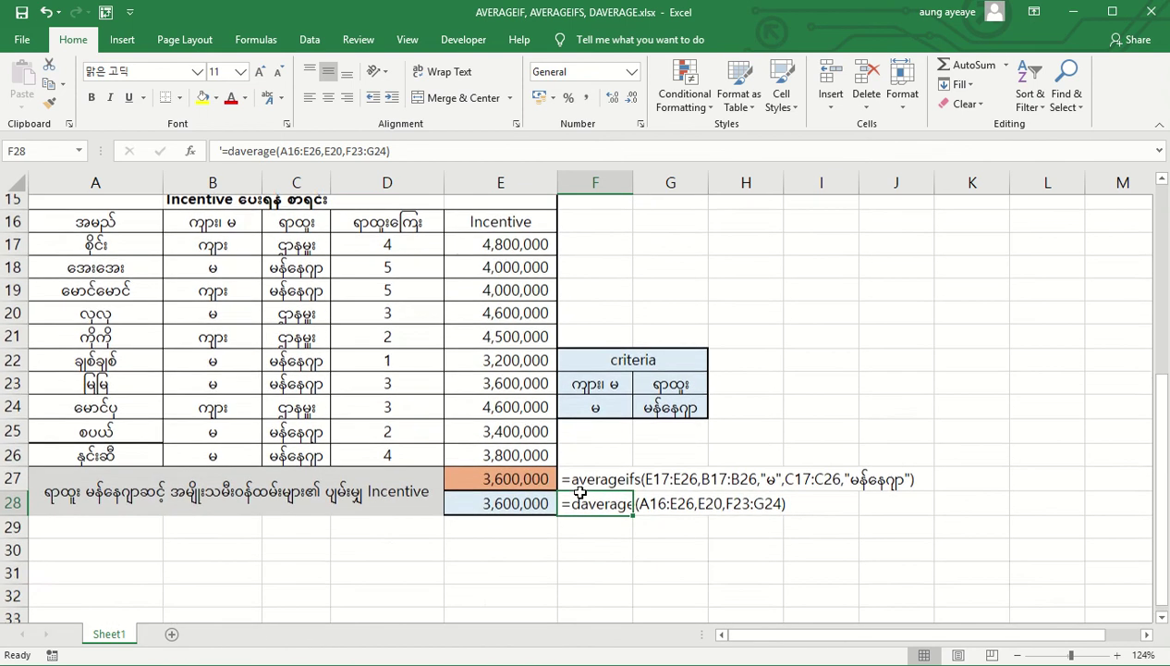
click(218, 534)
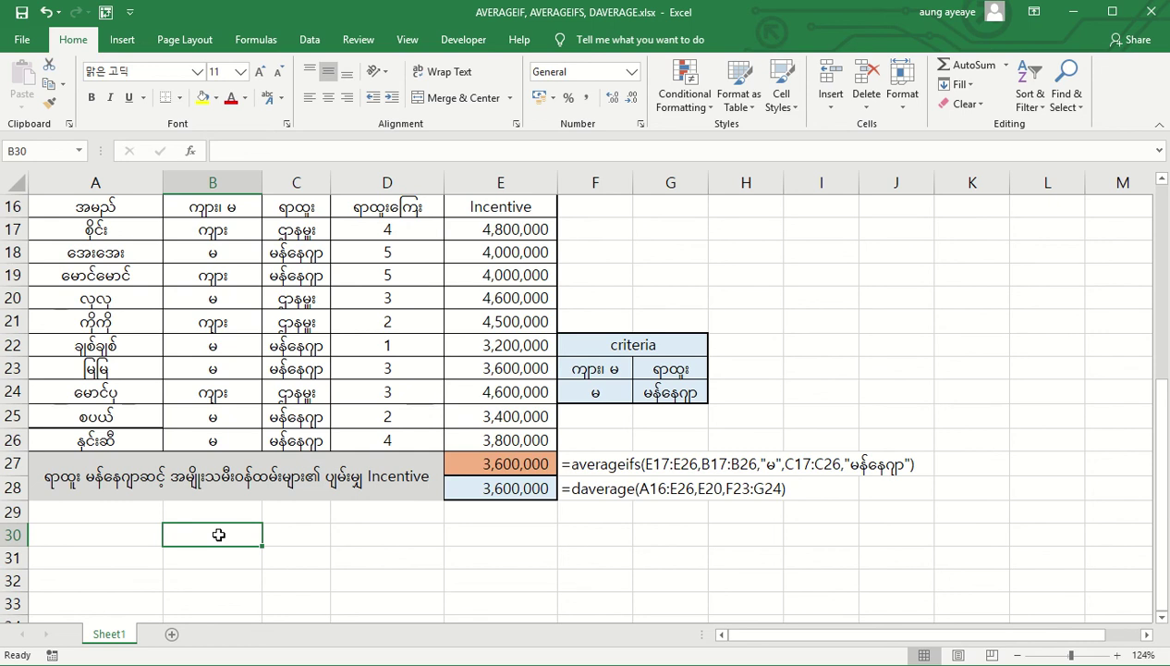
Step: Type the blog's web address into B30 and reselect the cell to check it
double_click(219, 534)
text(h)
key(BackSpace)
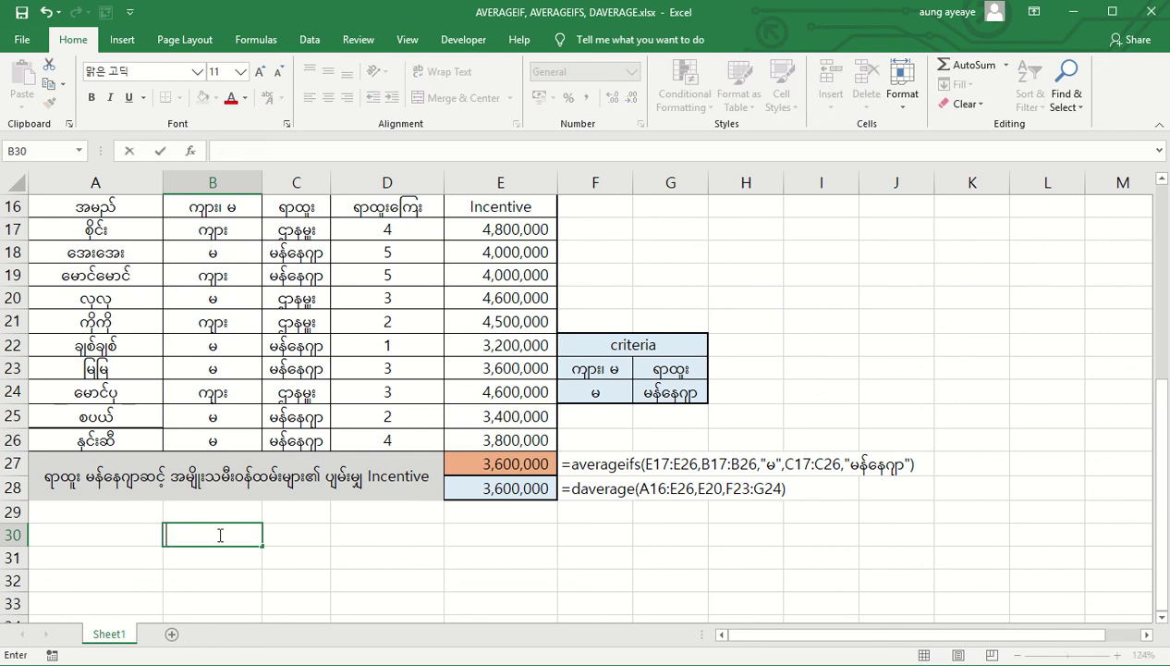
text(m)
key(BackSpace)
text(blog)
text(.ayeayeay)
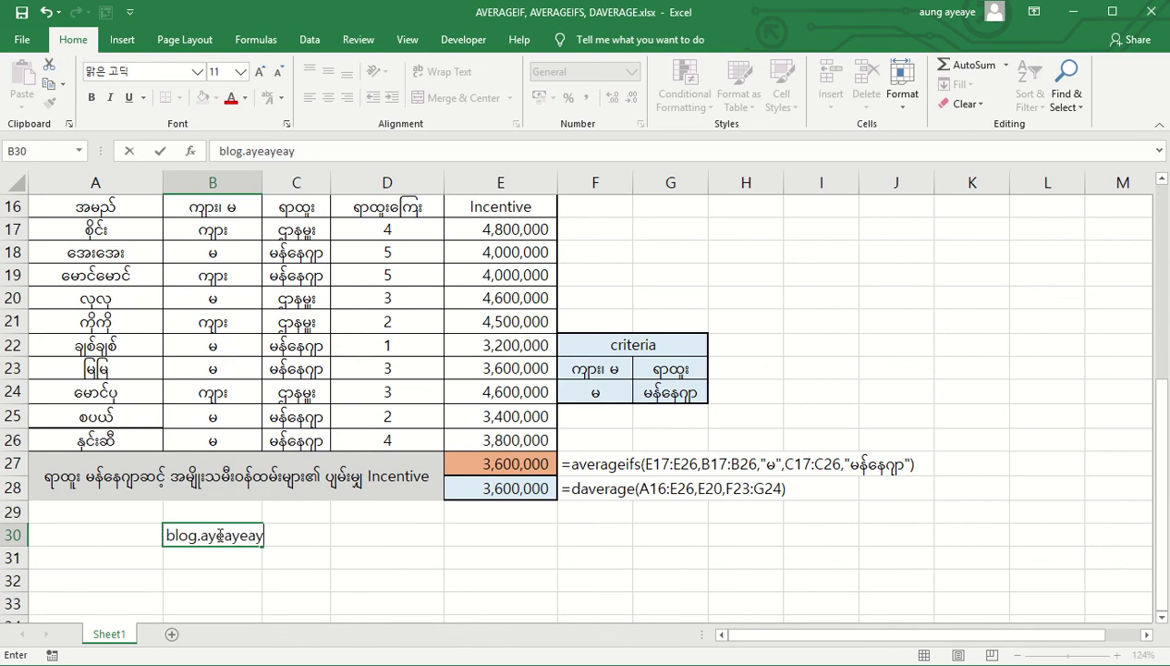
key(BackSpace)
text(ung.me)
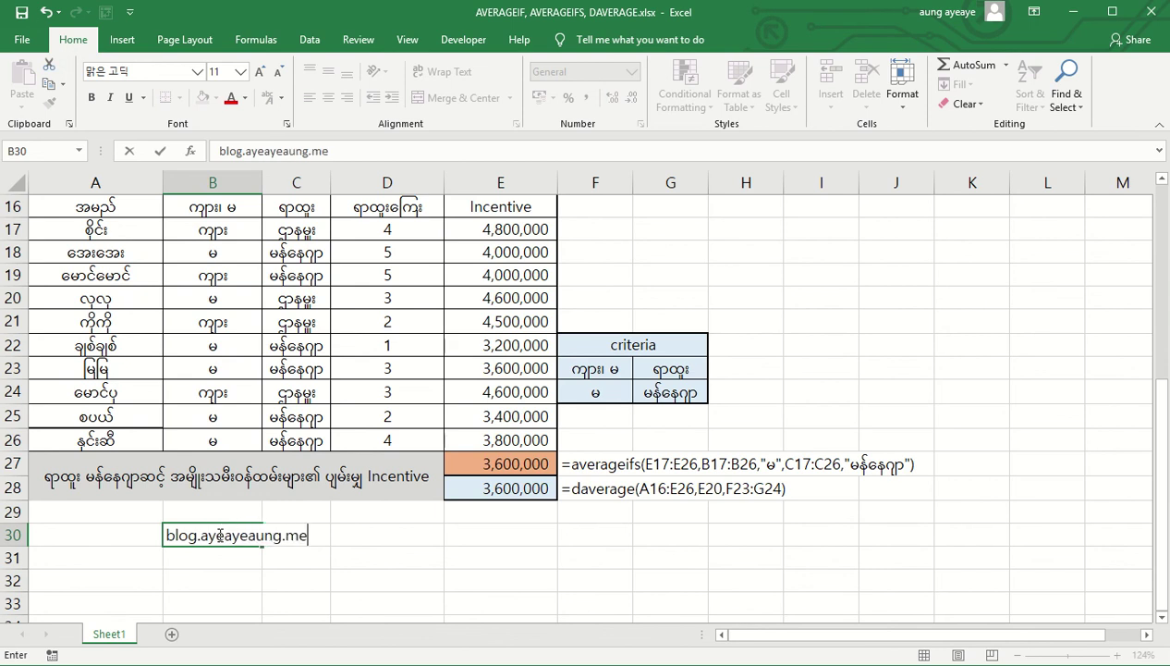
key(Return)
click(220, 534)
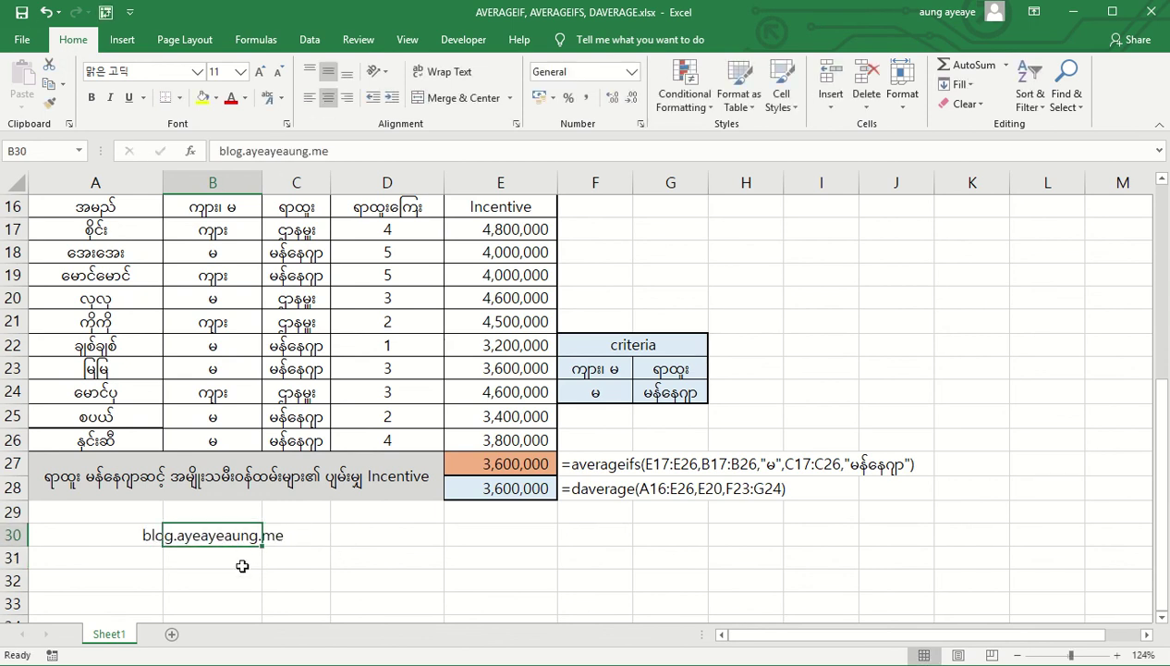
click(243, 562)
click(237, 530)
scroll(531, 446, up, 3)
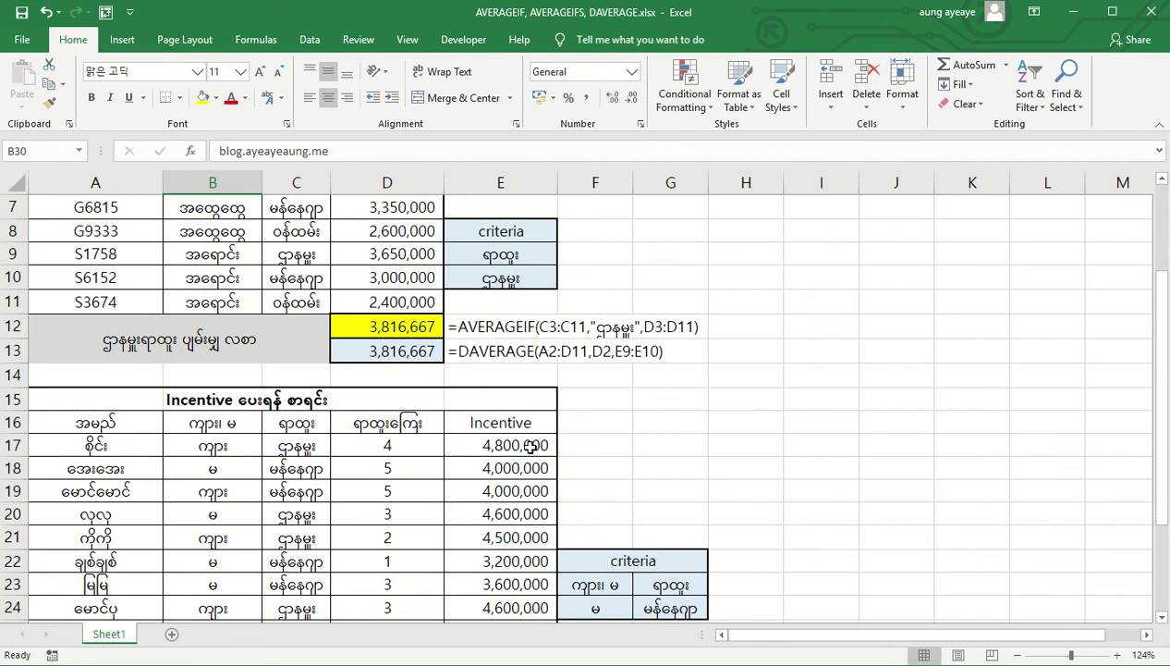
scroll(531, 447, down, 2)
scroll(531, 446, down, 2)
click(208, 488)
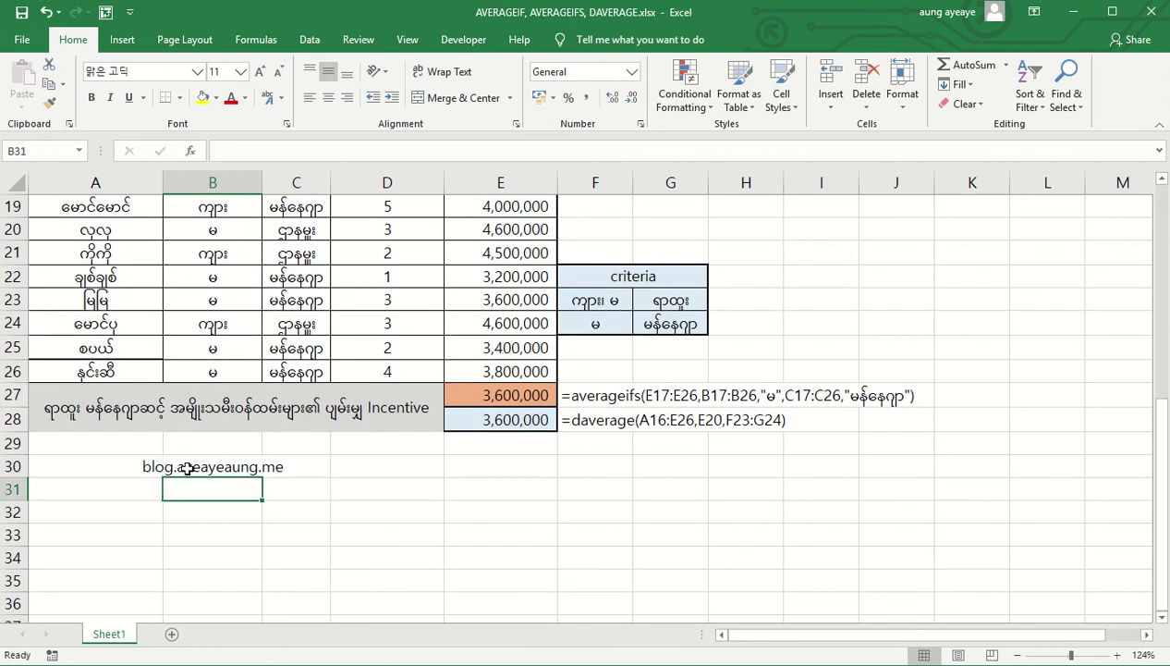
click(186, 468)
scroll(248, 480, up, 2)
scroll(262, 478, down, 1)
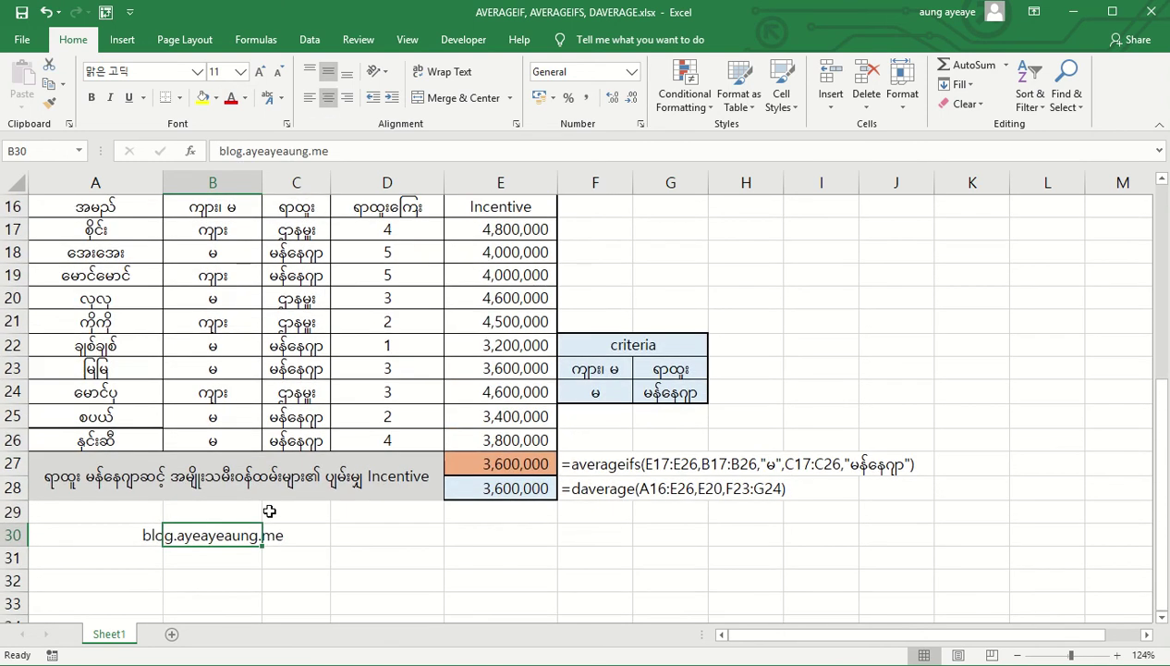
scroll(270, 510, down, 1)
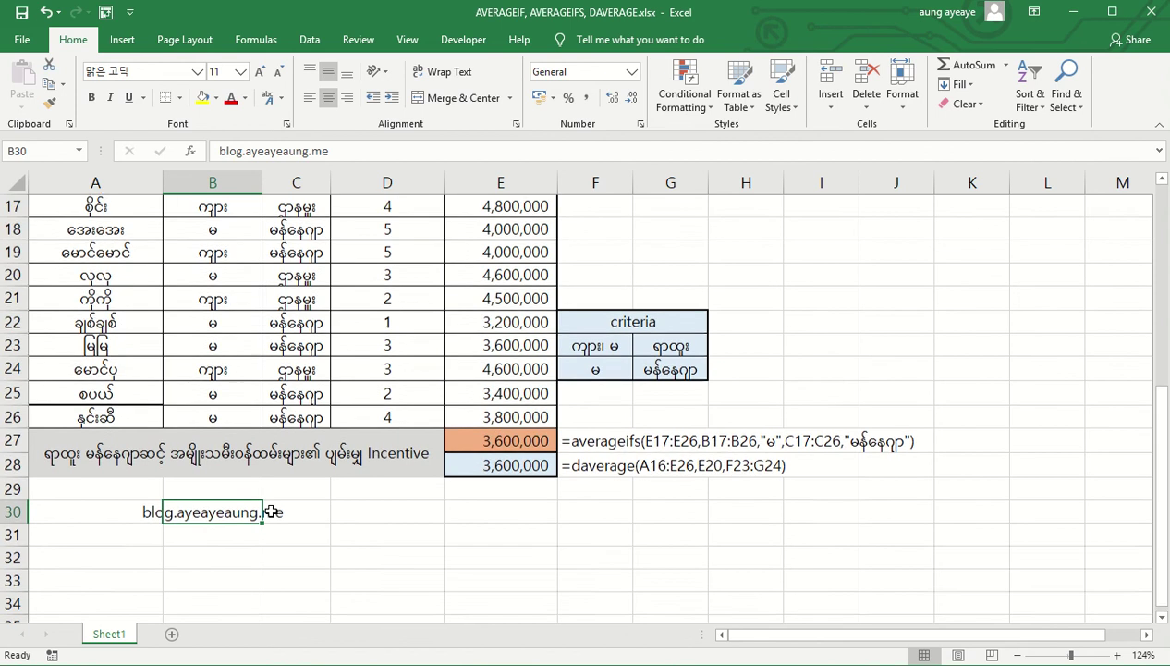